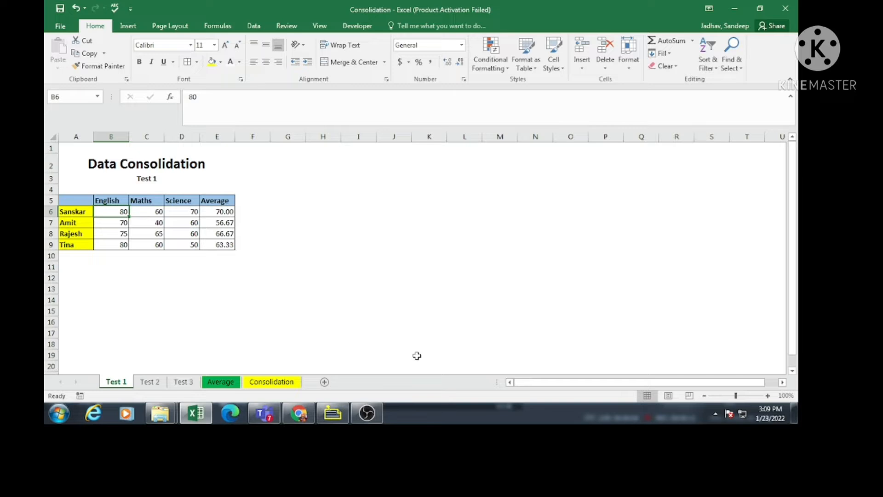
# - Review the score tables on the Test 1, Test 2, Test 3 and Average sheets, including student names and subject headings
pyautogui.click(154, 383)
pyautogui.click(182, 382)
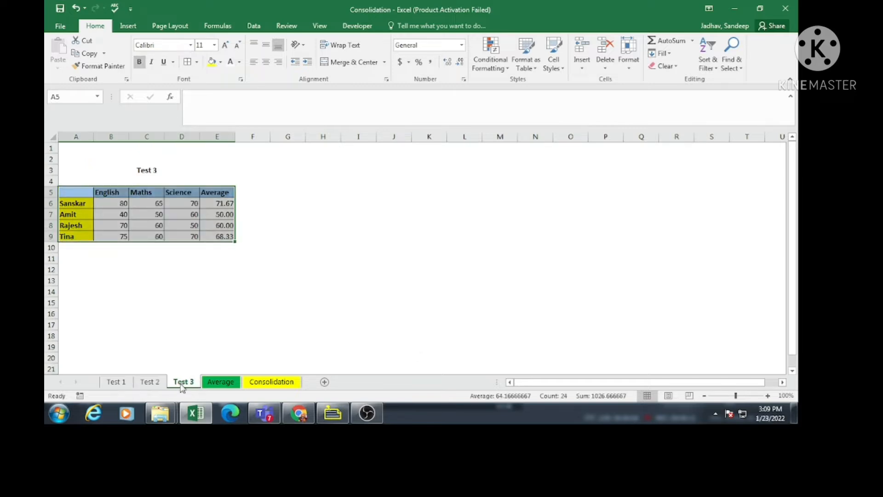
pyautogui.click(219, 383)
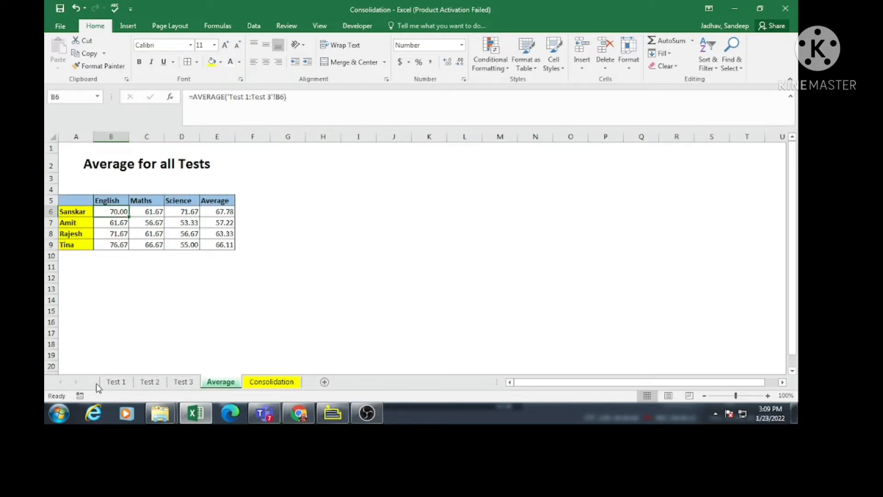
pyautogui.click(116, 382)
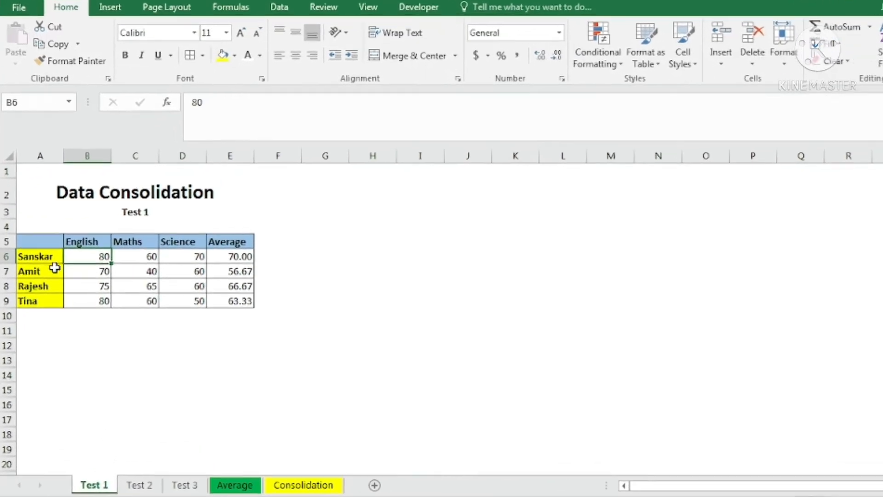
pyautogui.moveTo(55, 258); pyautogui.dragTo(55, 297)
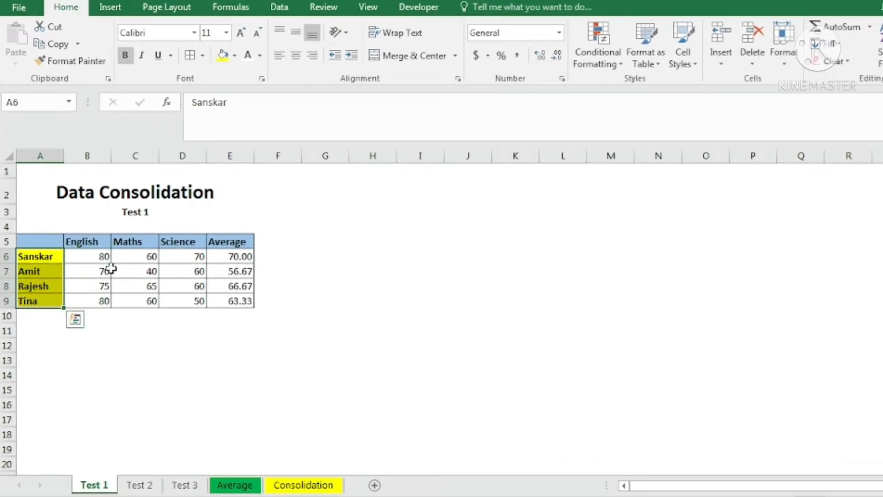
pyautogui.click(93, 246)
pyautogui.click(115, 242)
pyautogui.click(189, 240)
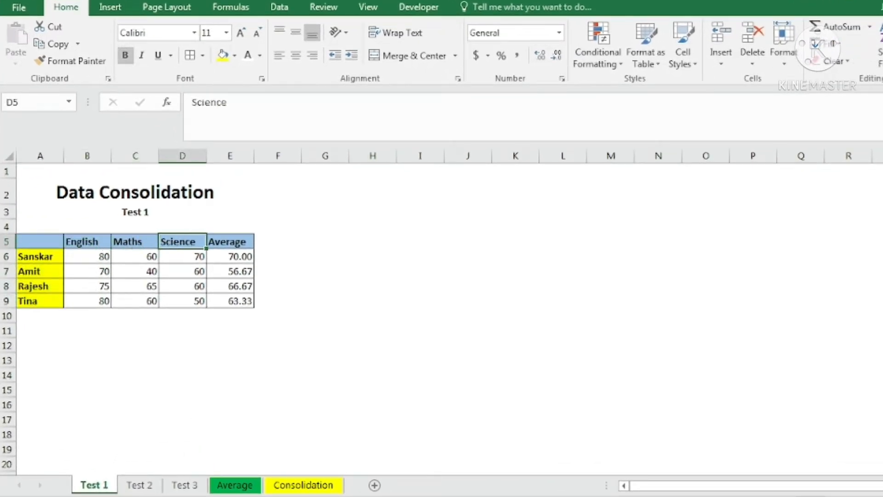
pyautogui.click(139, 484)
pyautogui.click(185, 485)
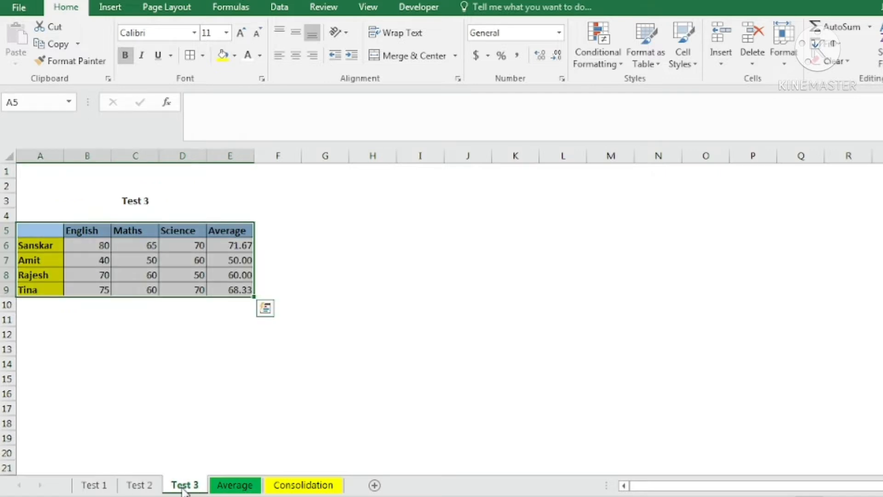
pyautogui.click(229, 488)
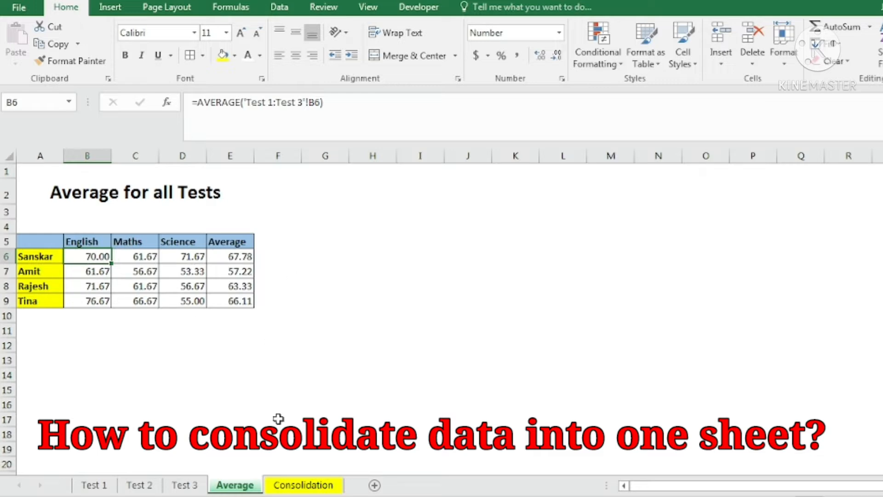
# - Compare the positions and scores of the three test tables with the table on the Average sheet
pyautogui.click(92, 486)
pyautogui.click(143, 486)
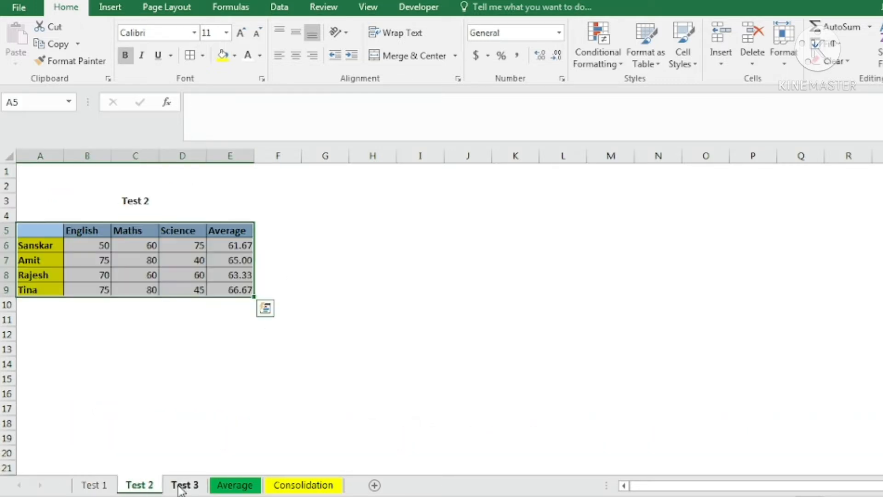
pyautogui.click(182, 487)
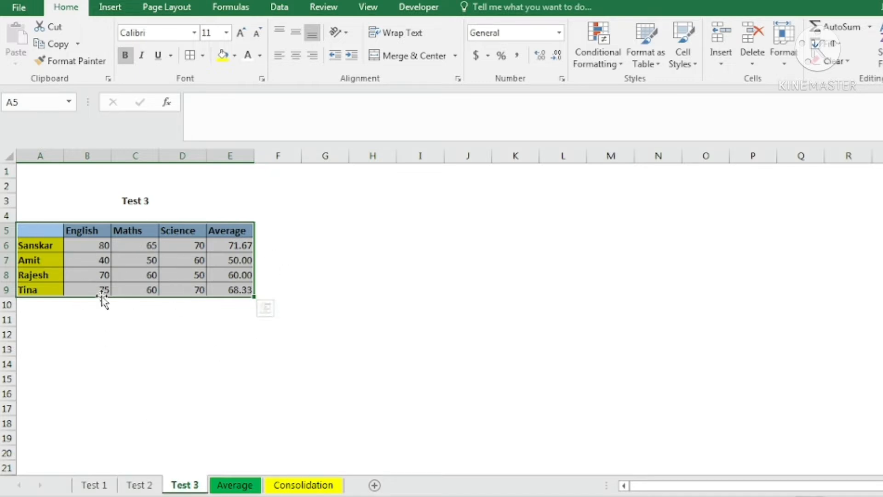
pyautogui.click(234, 484)
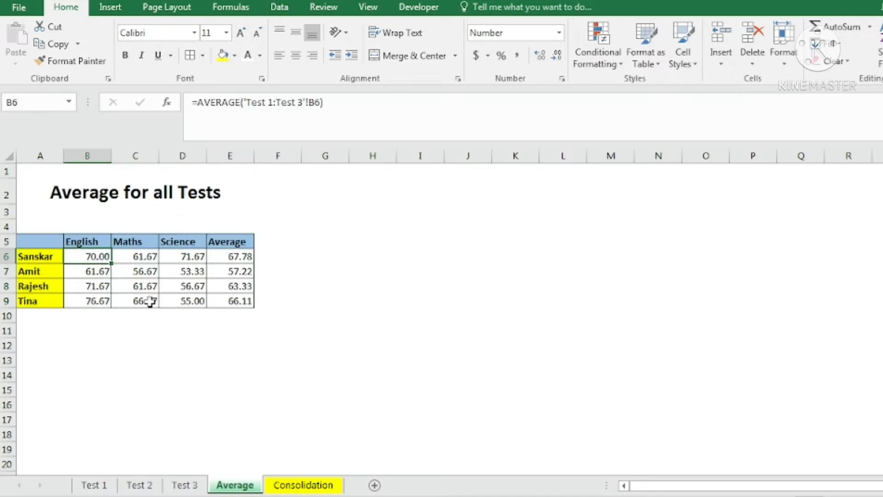
pyautogui.click(136, 486)
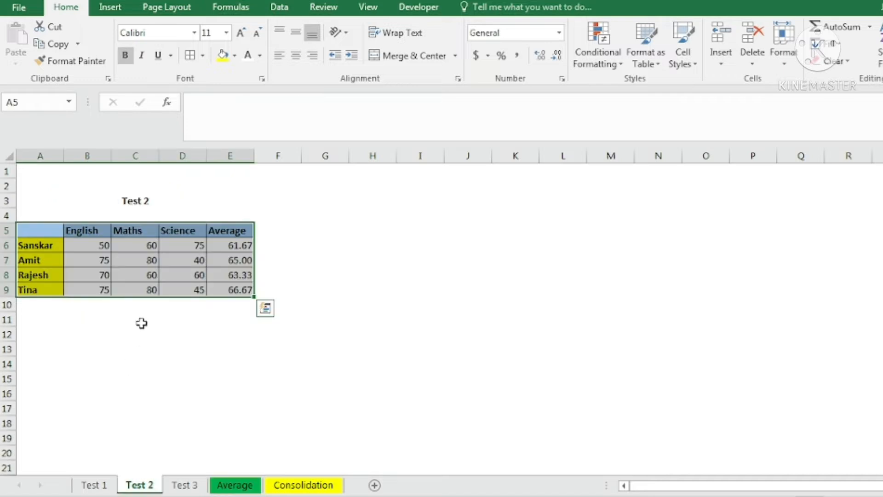
pyautogui.click(235, 486)
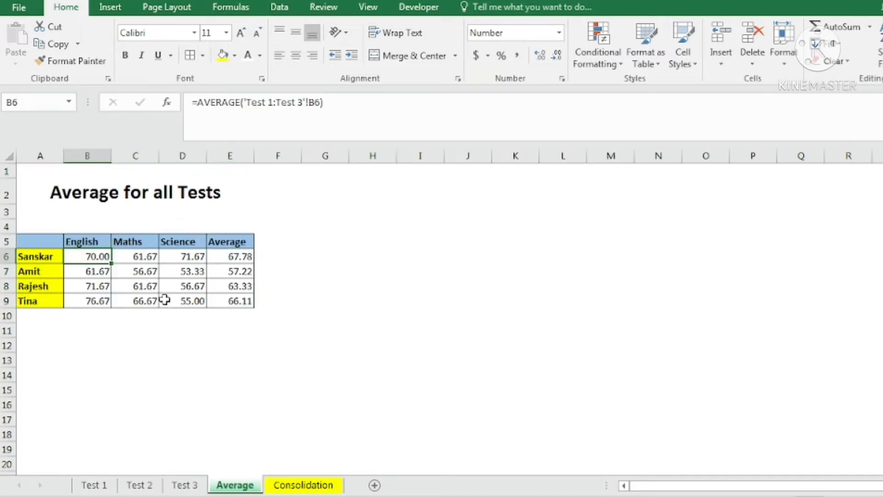
pyautogui.click(143, 486)
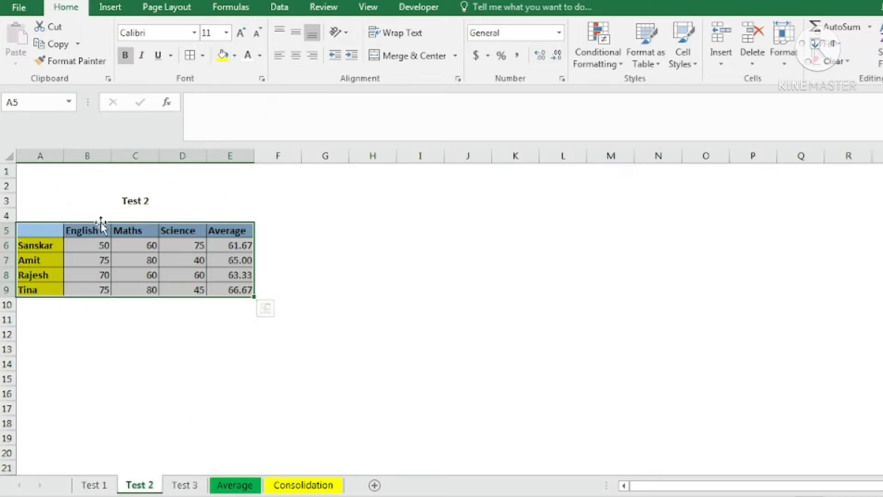
# - Test the Average sheet's formulas by moving the Test 2 table down to A13 and back to A5
pyautogui.moveTo(101, 222); pyautogui.dragTo(111, 351)
pyautogui.click(226, 488)
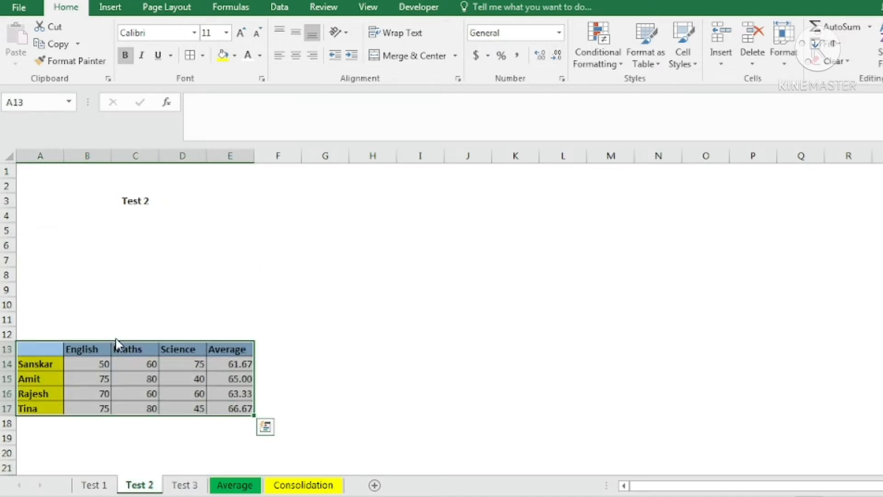
pyautogui.moveTo(115, 343); pyautogui.dragTo(109, 240)
pyautogui.click(237, 485)
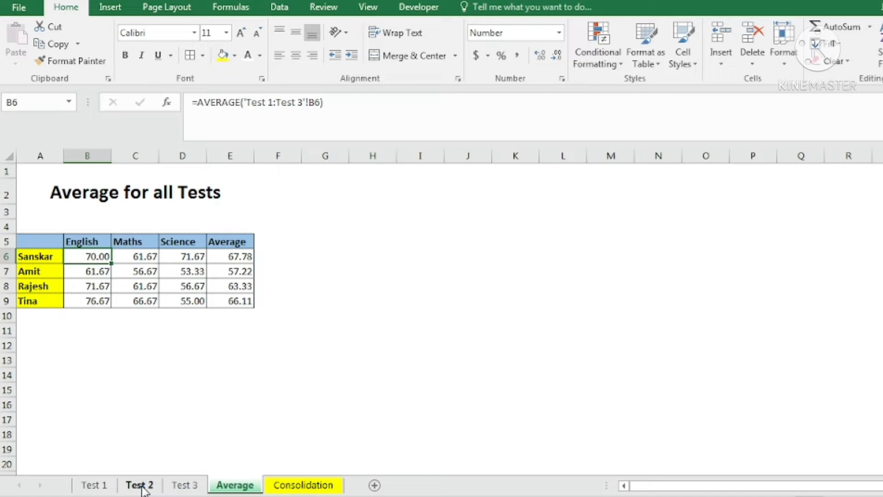
# - Move the Test 2 score table sideways so that it starts at cell H5
pyautogui.click(285, 487)
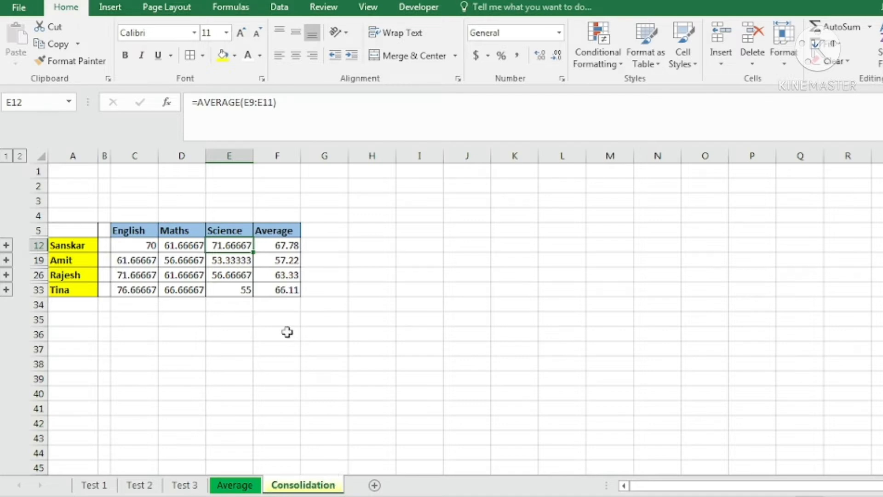
pyautogui.click(139, 484)
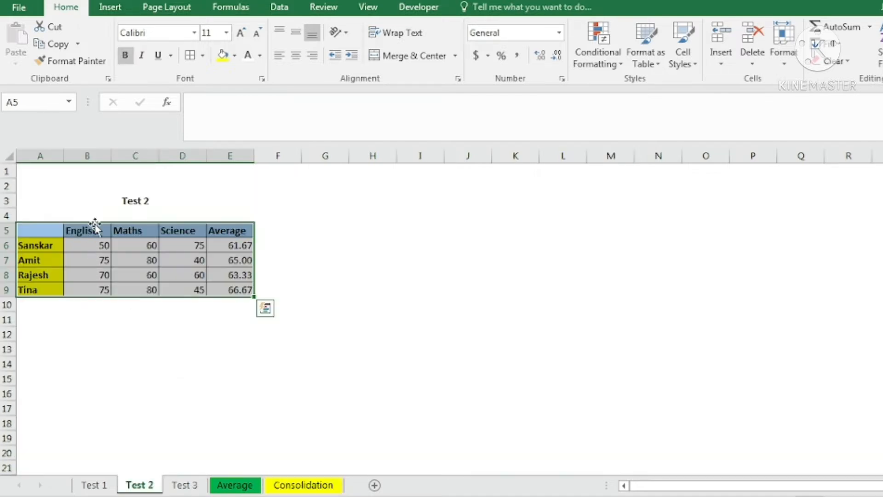
pyautogui.moveTo(96, 225); pyautogui.dragTo(419, 230)
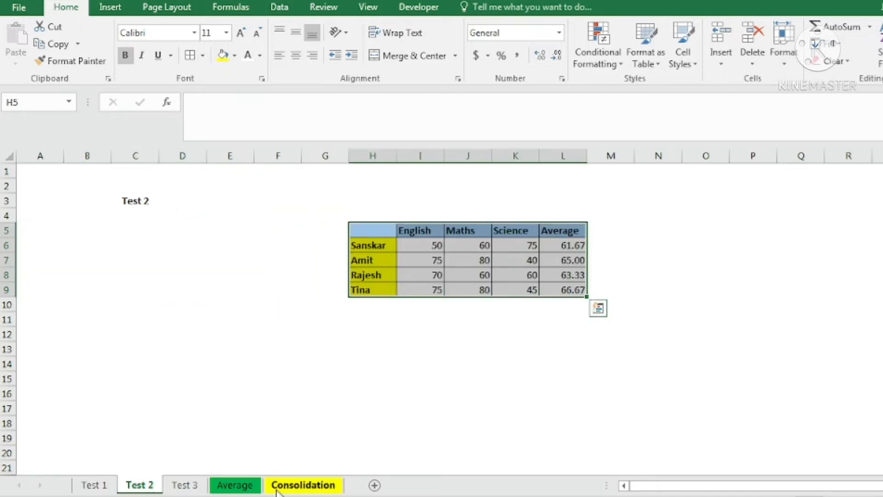
# - Inspect the English, Maths and Science average formulas in the student rows of the Consolidation sheet
pyautogui.click(296, 484)
pyautogui.click(146, 246)
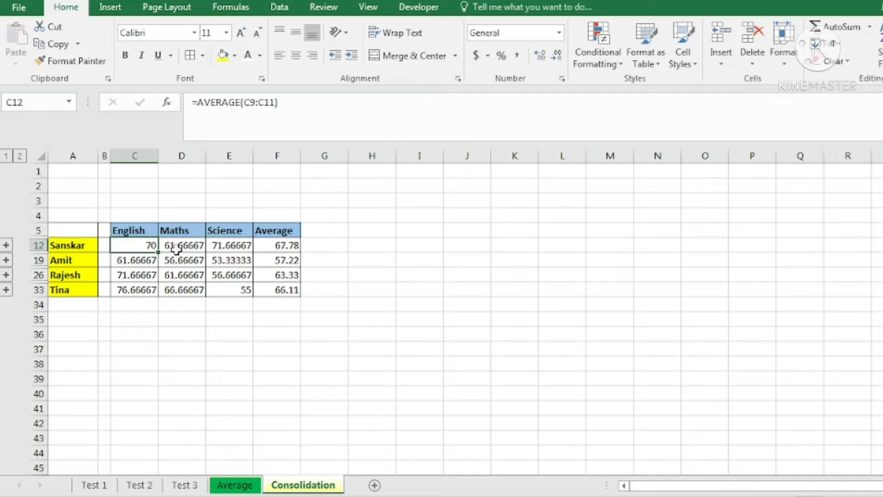
pyautogui.click(182, 247)
pyautogui.click(232, 247)
pyautogui.click(147, 259)
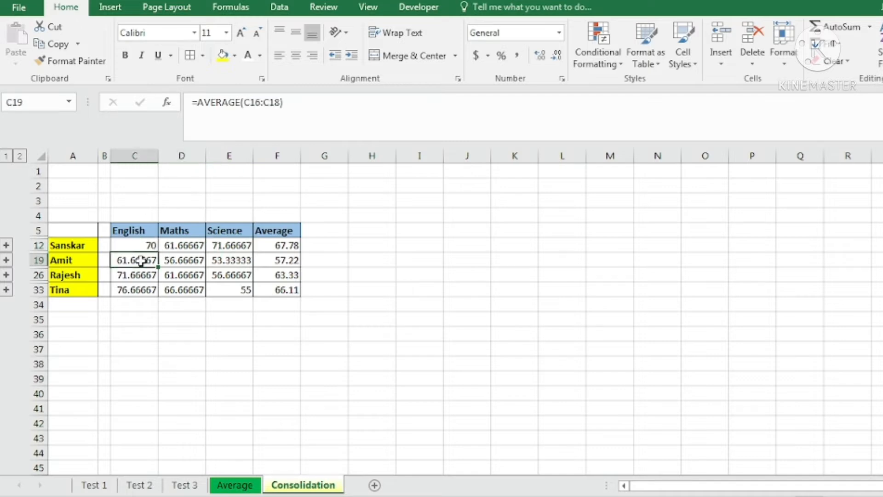
pyautogui.click(150, 289)
pyautogui.click(237, 248)
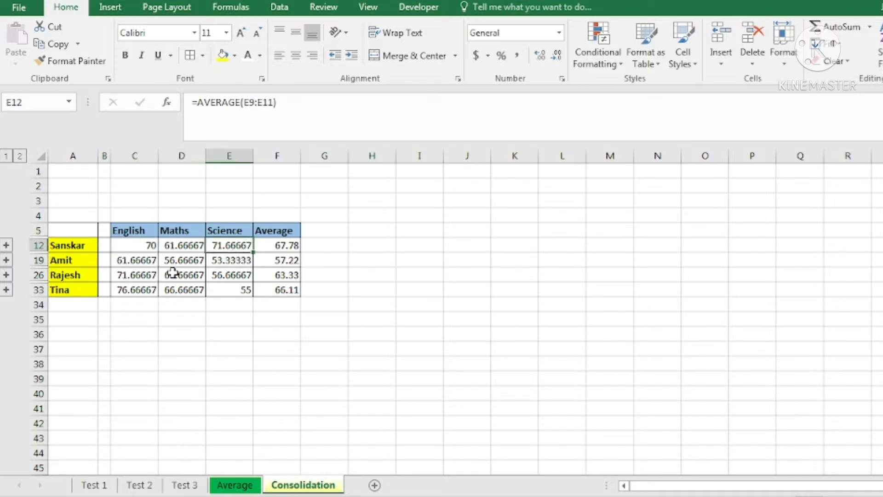
# - Move the Test 3 score table lower on its sheet and check the averages on the Consolidation and Average sheets
pyautogui.click(185, 485)
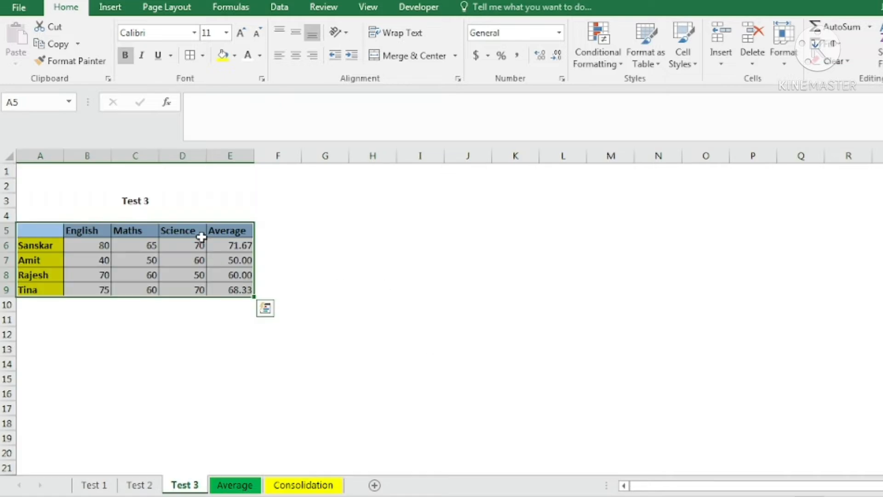
pyautogui.moveTo(201, 224); pyautogui.dragTo(207, 382)
pyautogui.click(294, 486)
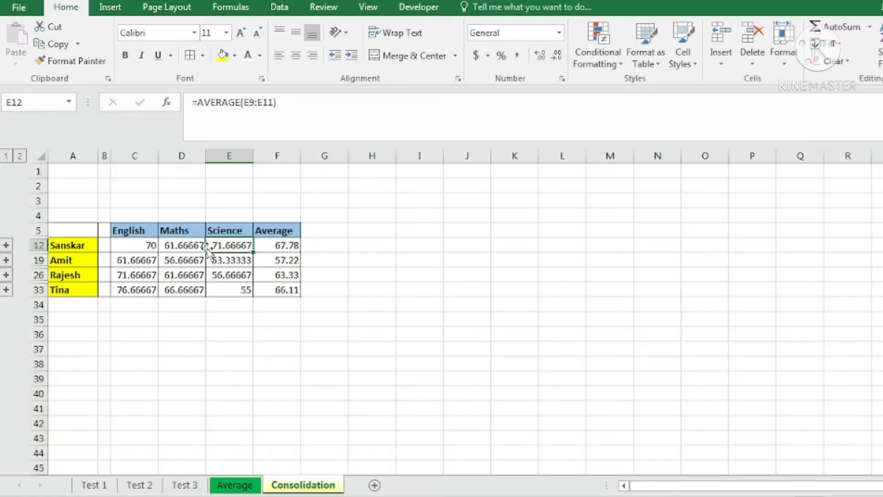
pyautogui.click(144, 248)
pyautogui.click(195, 247)
pyautogui.click(244, 259)
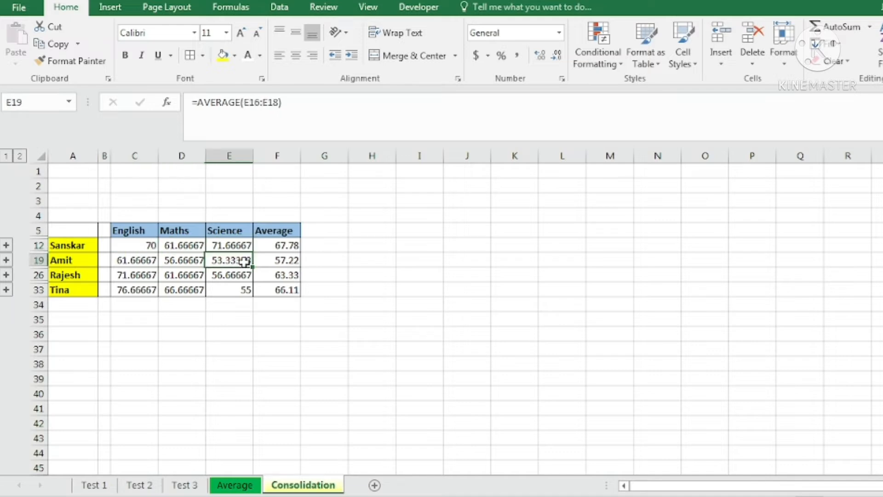
pyautogui.click(235, 486)
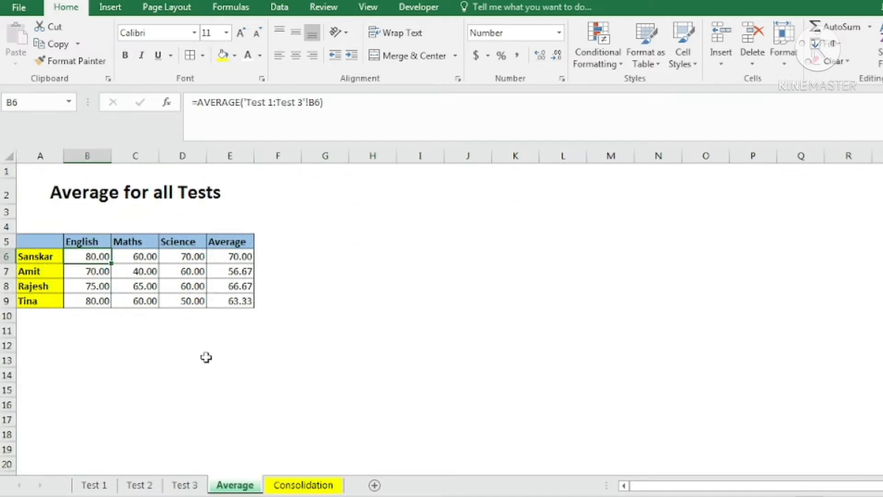
pyautogui.click(289, 486)
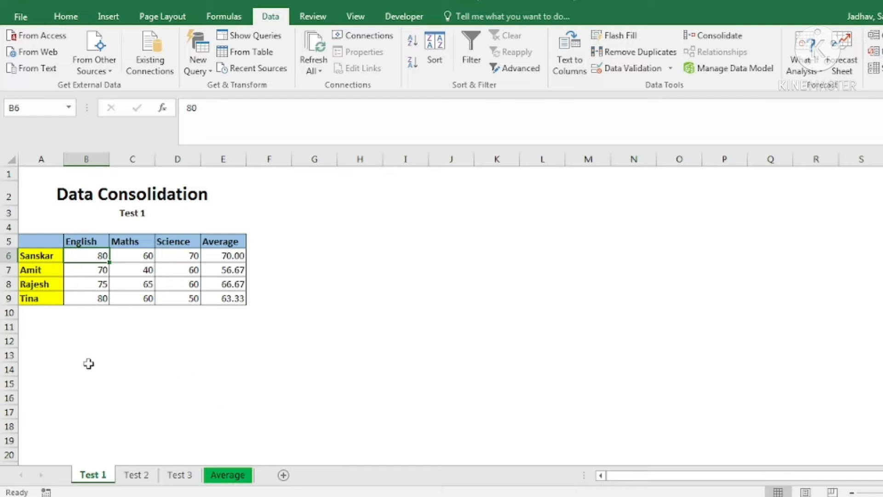
# - Check the subject headings and student names on Test 1 and view the matching tables on Test 2 and Test 3
pyautogui.moveTo(86, 244); pyautogui.dragTo(177, 244)
pyautogui.moveTo(50, 257); pyautogui.dragTo(55, 298)
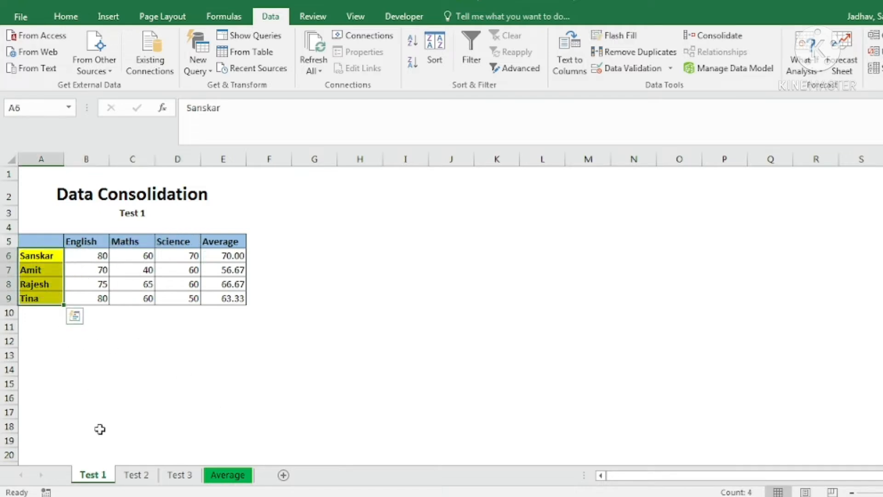
pyautogui.click(132, 475)
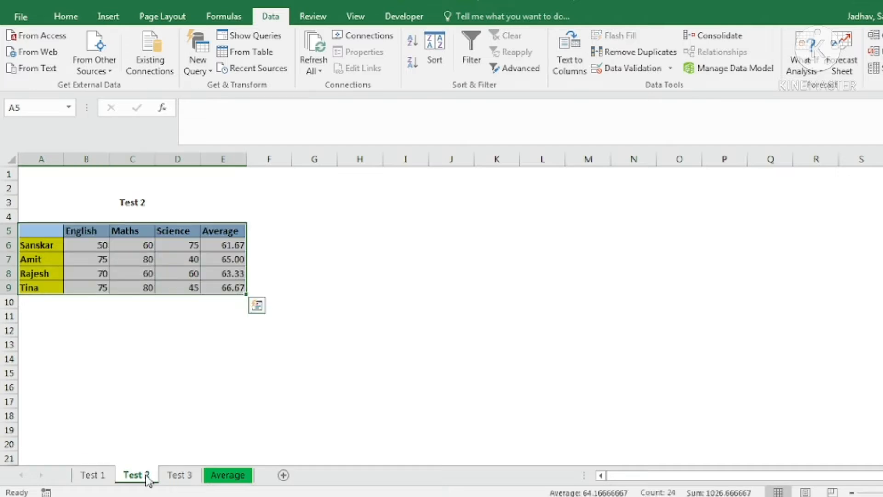
pyautogui.click(179, 476)
# - Clear the English, Maths and Science averages in B6:D9 of the Average sheet and select cell B6
pyautogui.click(228, 475)
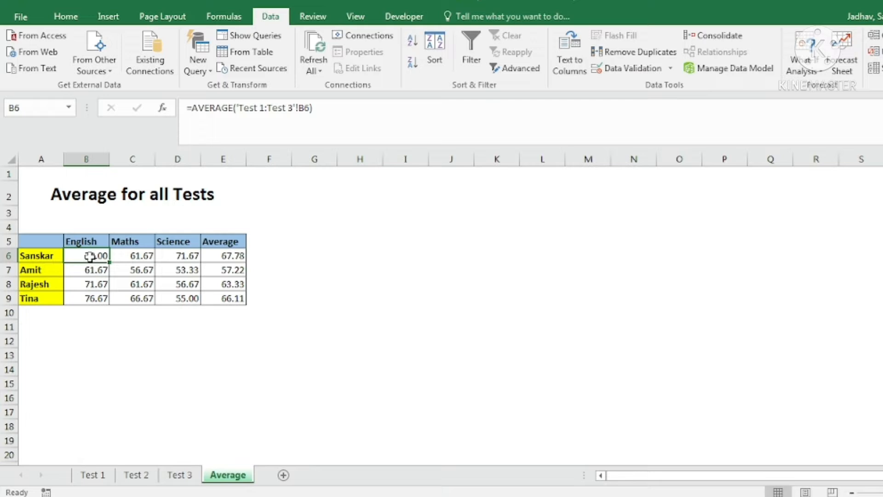
pyautogui.moveTo(89, 257); pyautogui.dragTo(174, 287)
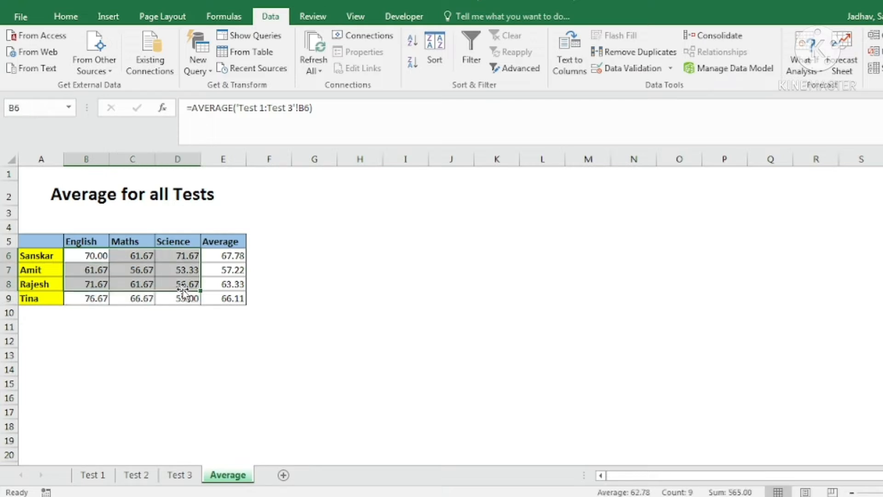
pyautogui.press('Delete')
pyautogui.moveTo(99, 300); pyautogui.dragTo(185, 299)
pyautogui.press('Delete')
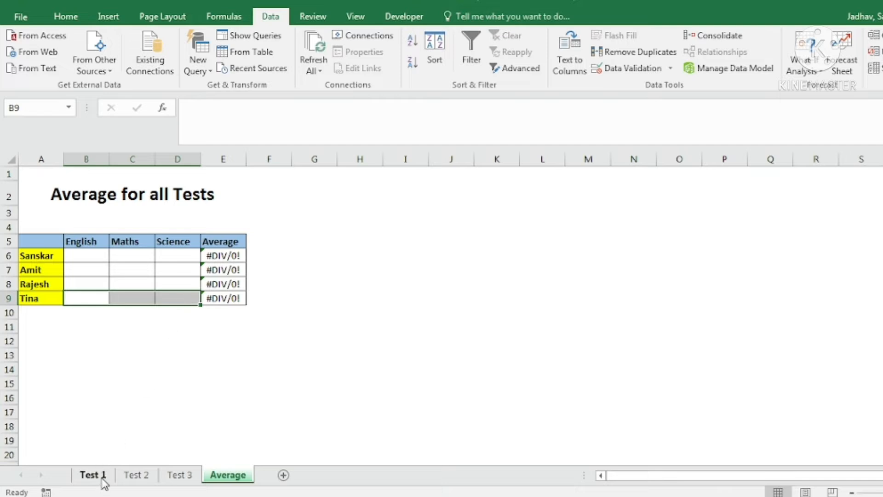
pyautogui.click(89, 259)
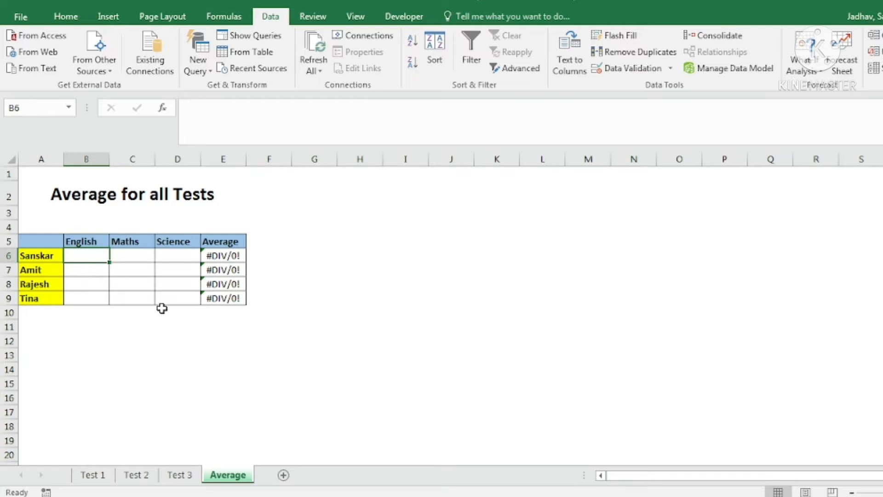
# - Check the table layouts on the Test 1, Test 2 and Test 3 sheets and return to Test 1
pyautogui.click(91, 476)
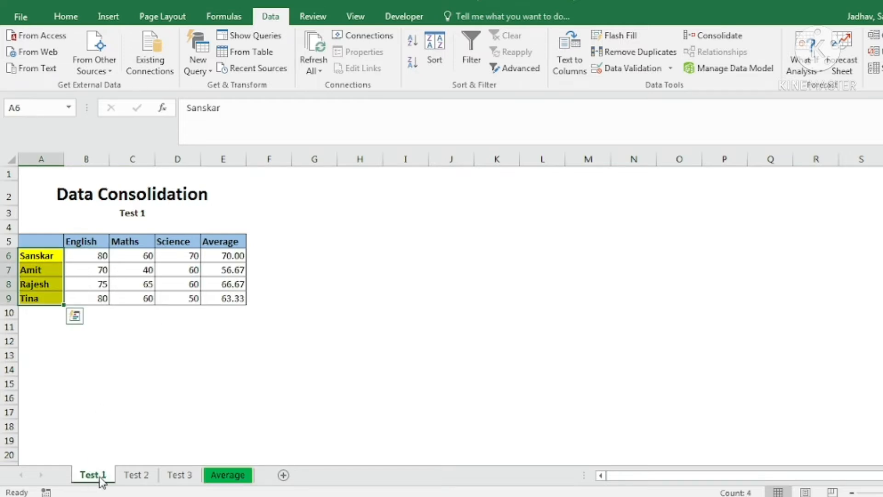
pyautogui.click(136, 476)
pyautogui.click(180, 477)
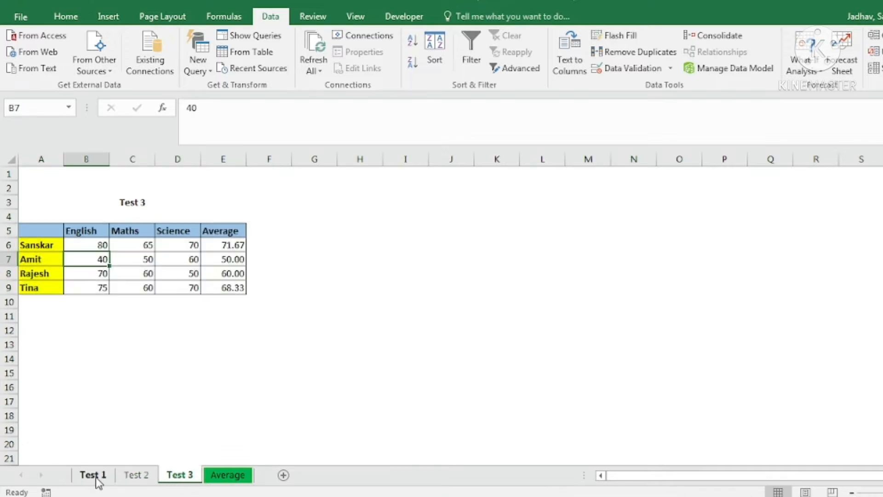
pyautogui.click(95, 477)
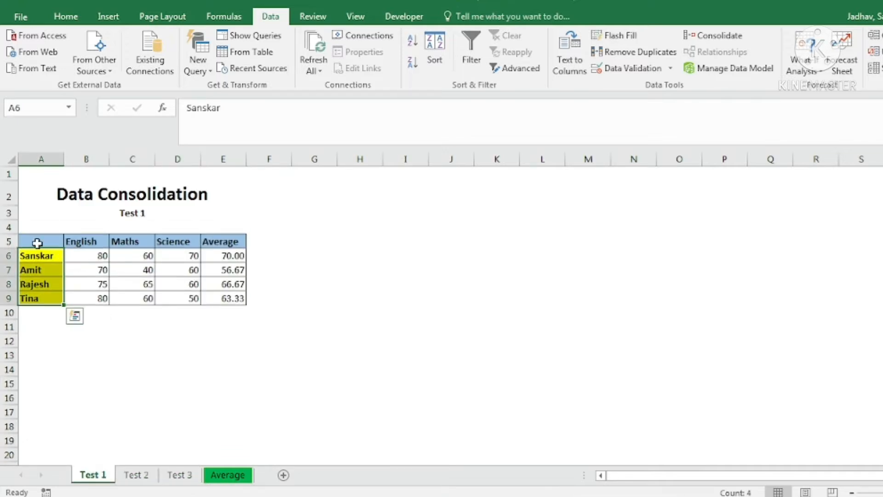
# - Check that the subject headings sit in row 5 on the Test 1, Test 2 and Test 3 sheets
pyautogui.click(2, 240)
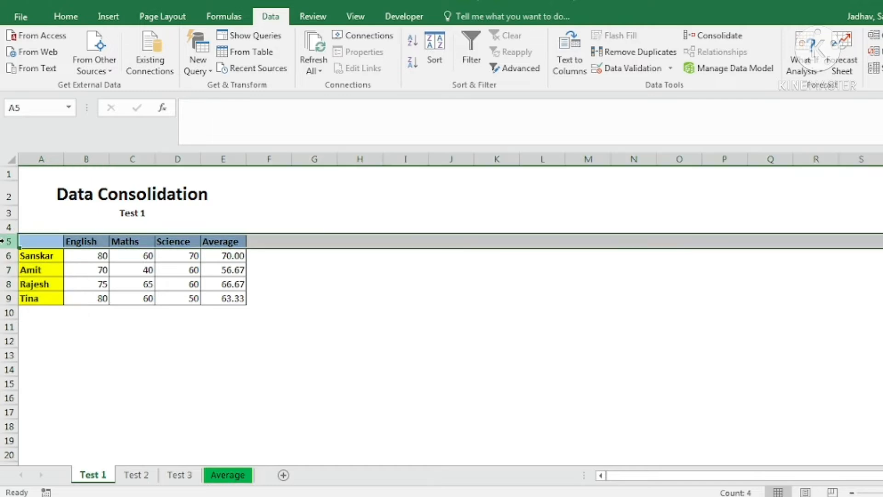
pyautogui.click(136, 477)
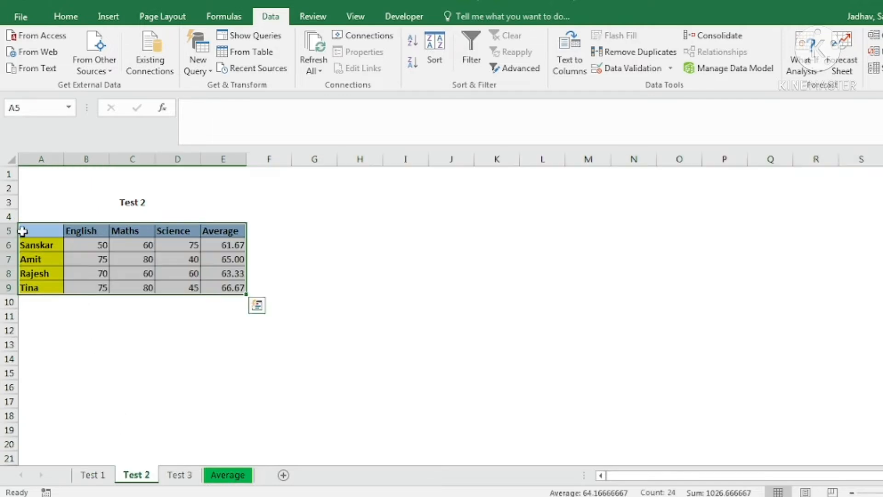
pyautogui.click(8, 231)
pyautogui.click(176, 475)
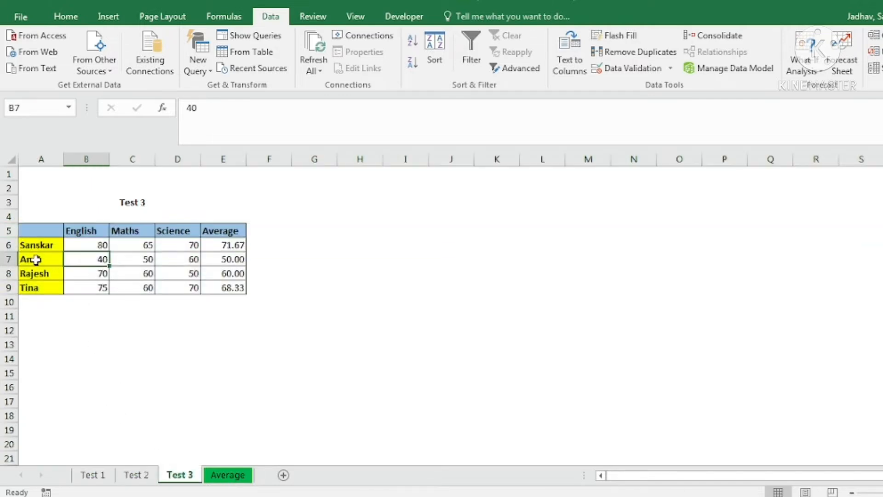
pyautogui.click(8, 230)
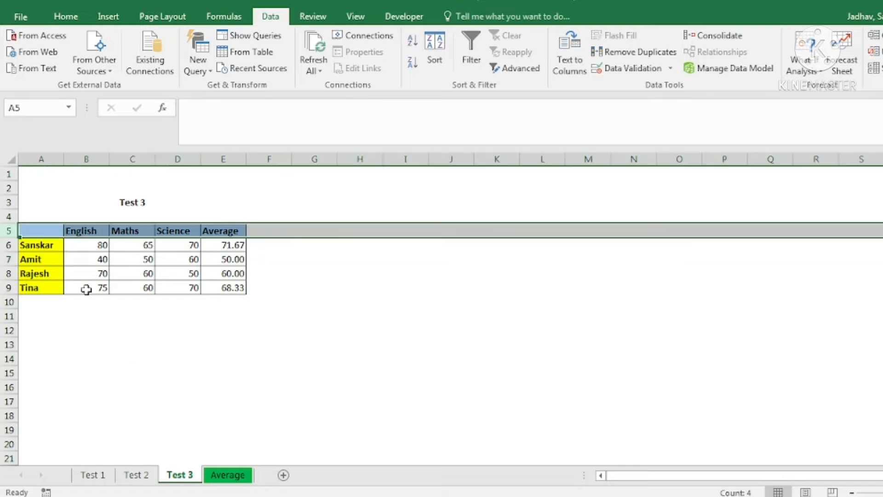
# - Enter =AVERAGE('Test 1:Test 3'!B6) in cell B6 of the Average sheet, referencing B6 across all three test sheets
pyautogui.click(220, 482)
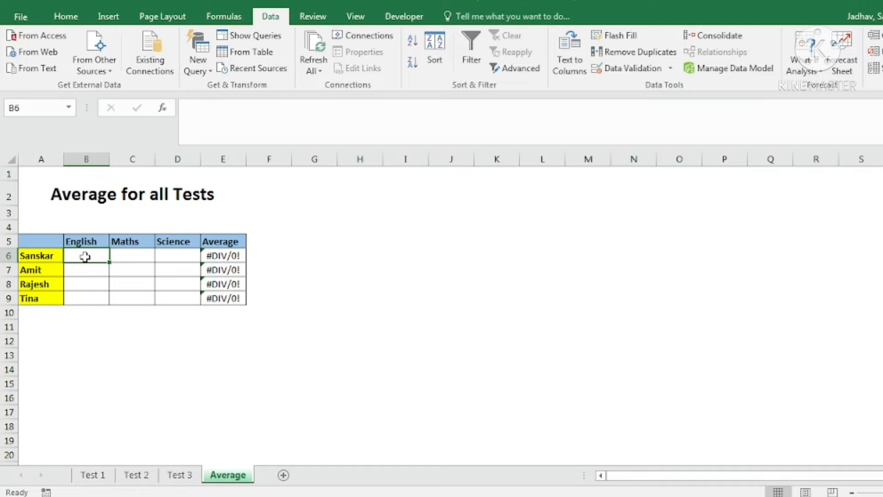
pyautogui.write('=')
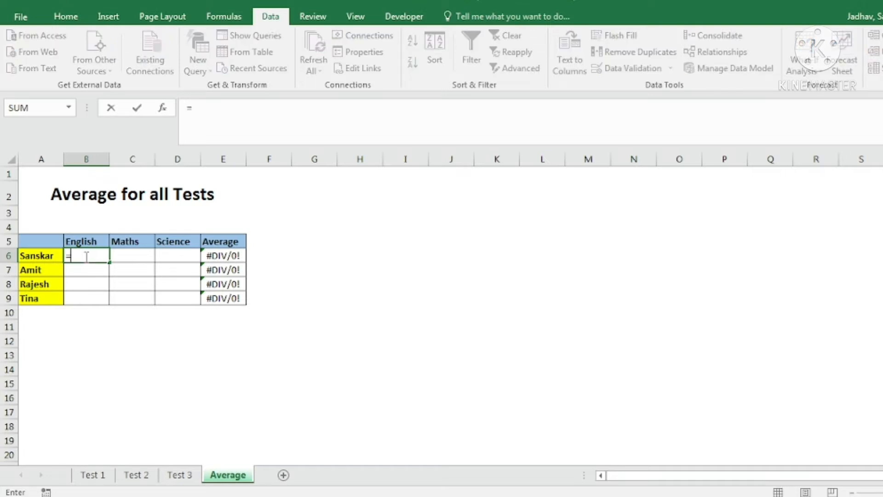
pyautogui.write('aver')
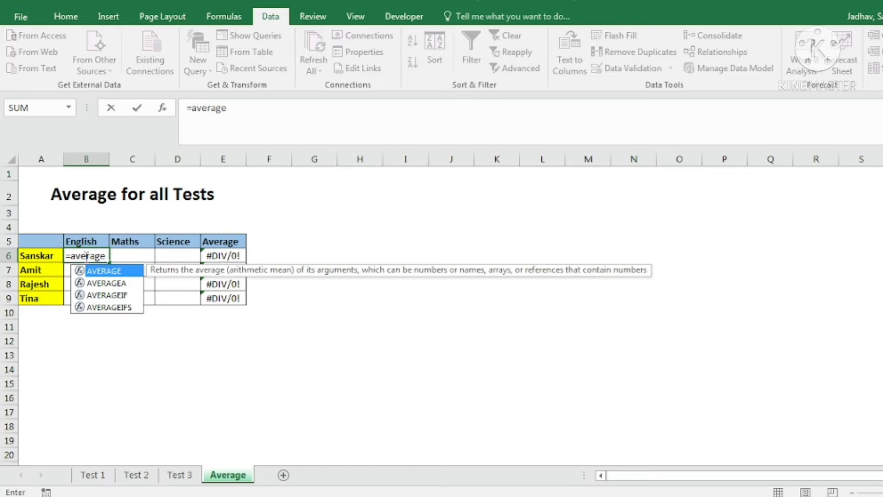
pyautogui.write('age')
pyautogui.press('Tab')
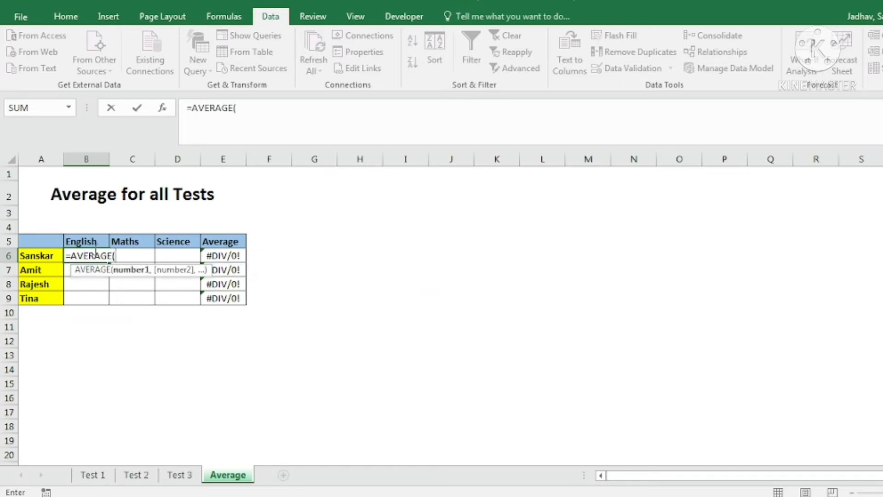
pyautogui.click(90, 475)
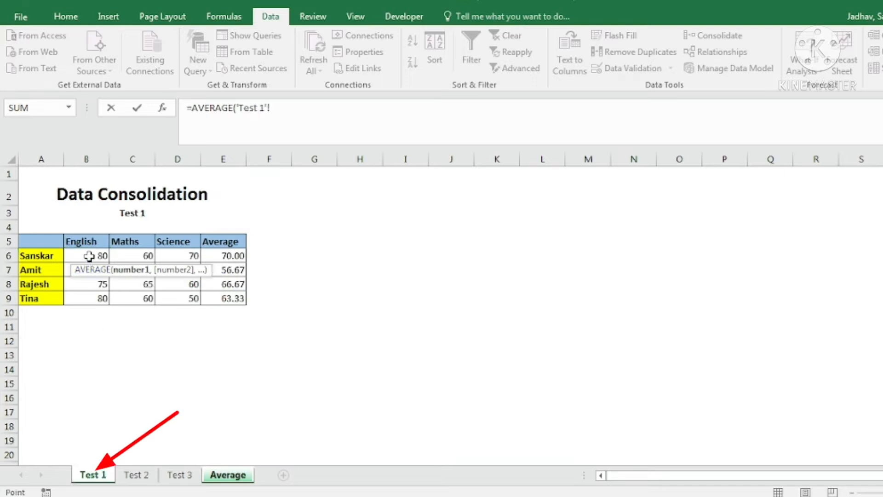
pyautogui.click(89, 256)
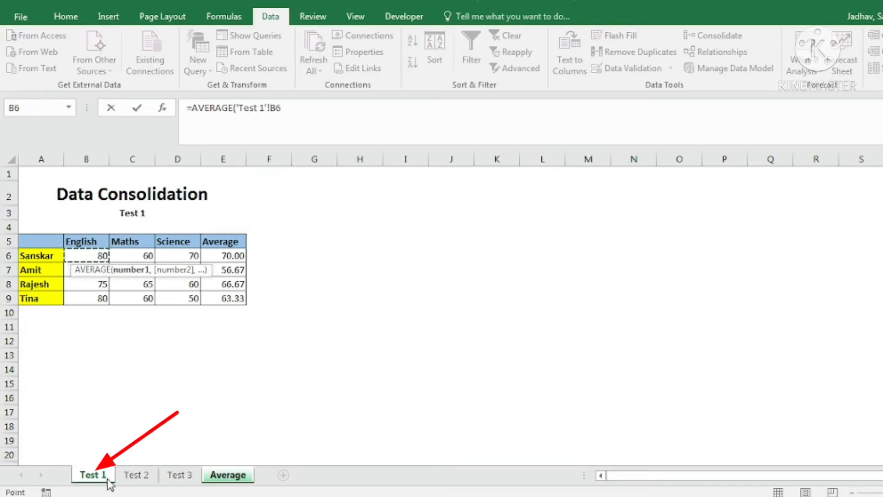
pyautogui.keyDown('shift'); pyautogui.click(137, 475); pyautogui.keyUp('shift')
pyautogui.keyDown('shift'); pyautogui.click(176, 477); pyautogui.keyUp('shift')
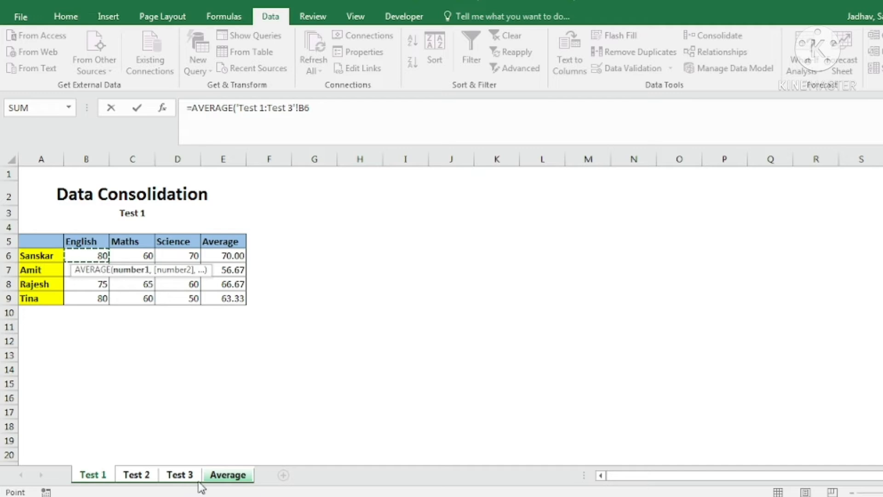
pyautogui.press('Return')
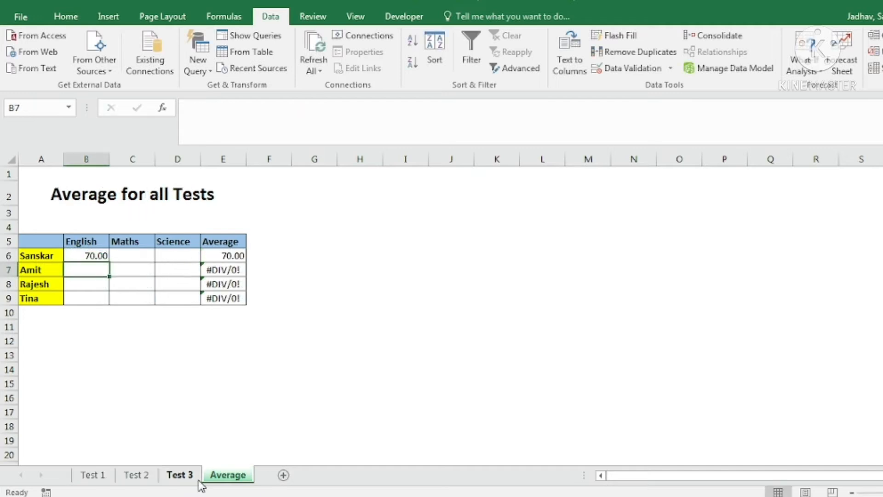
# - Check the B6 English scores on Test 1, Test 2 and Test 3 against the formula in B6 of the Average sheet
pyautogui.click(91, 256)
pyautogui.click(92, 477)
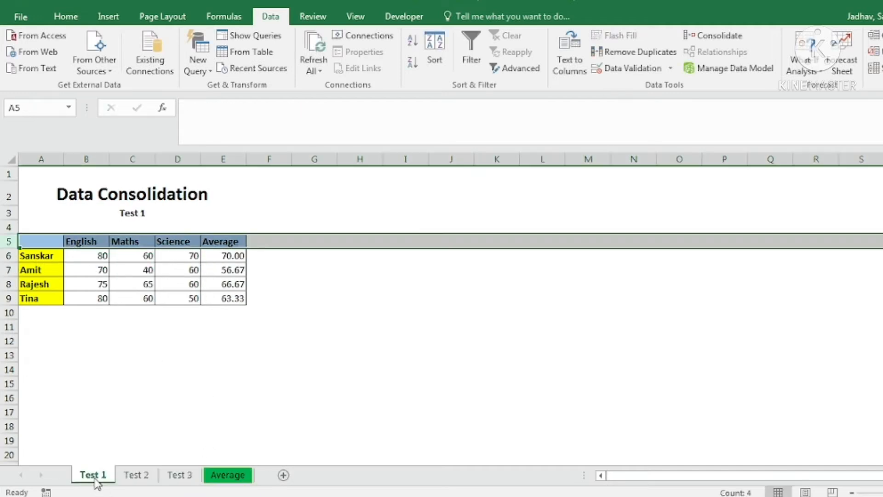
pyautogui.click(91, 256)
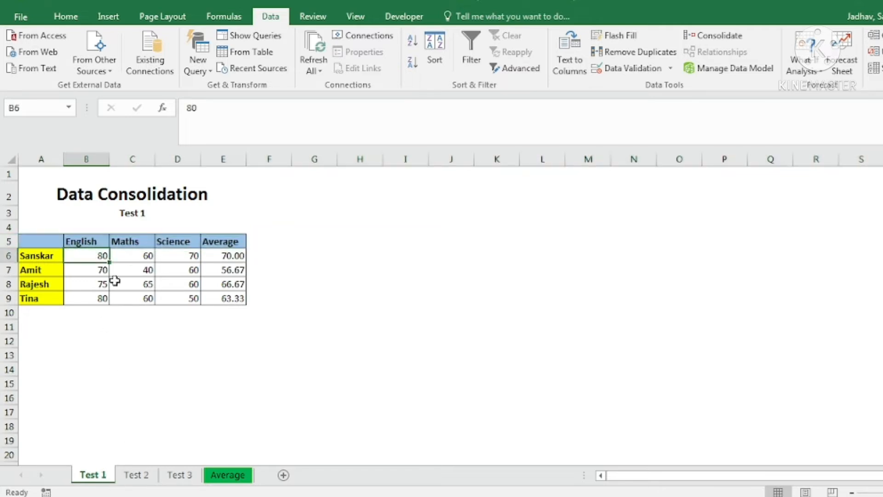
pyautogui.click(136, 475)
pyautogui.click(97, 245)
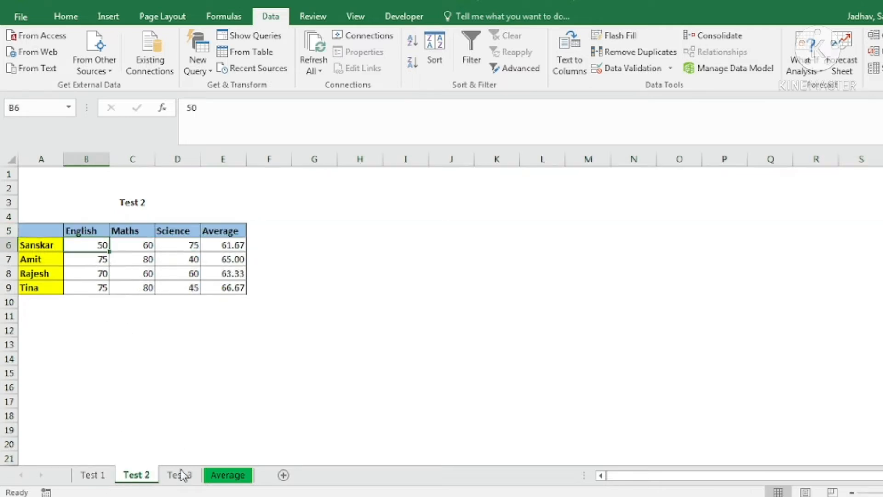
pyautogui.click(179, 474)
pyautogui.click(98, 244)
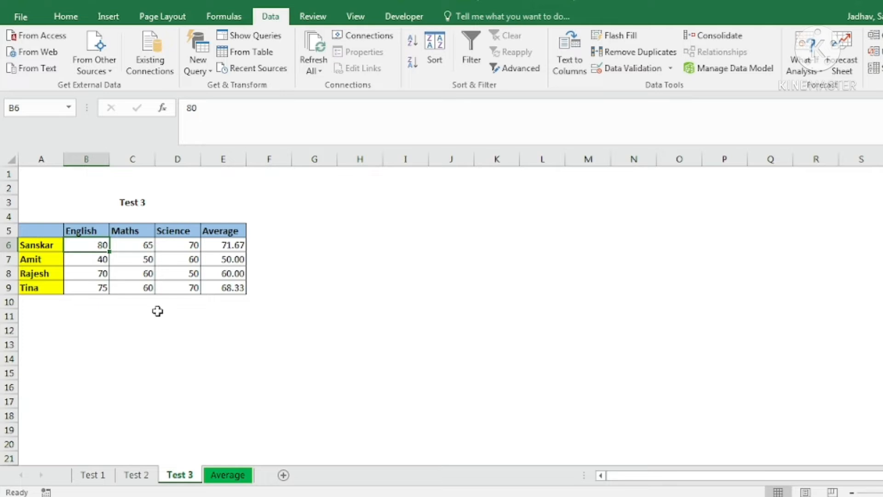
pyautogui.click(226, 475)
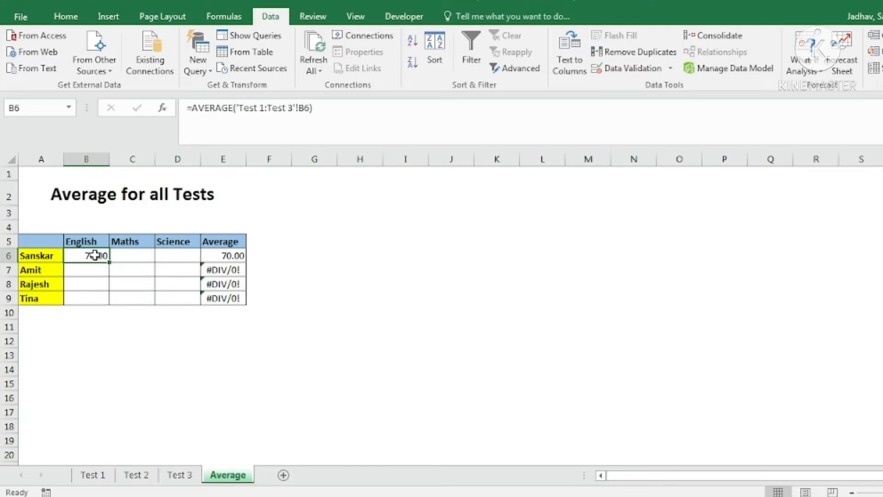
# - Fill the B6 average formula across B6:D9 of the Average sheet and check the copied formulas
pyautogui.moveTo(96, 255); pyautogui.dragTo(188, 302)
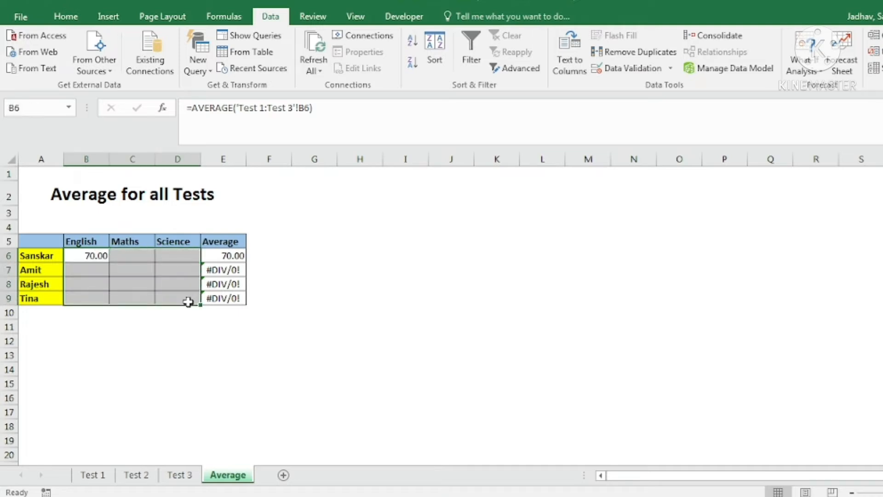
pyautogui.moveTo(188, 302); pyautogui.dragTo(188, 301)
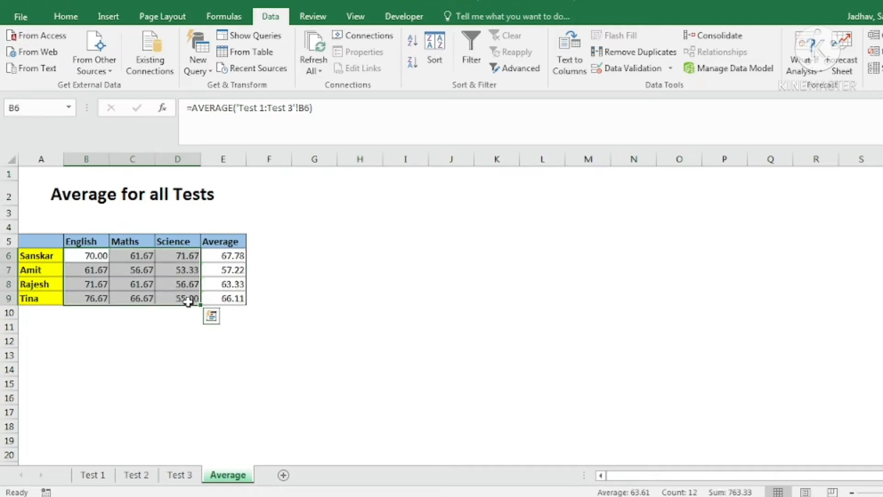
pyautogui.click(94, 269)
pyautogui.click(137, 270)
pyautogui.click(95, 294)
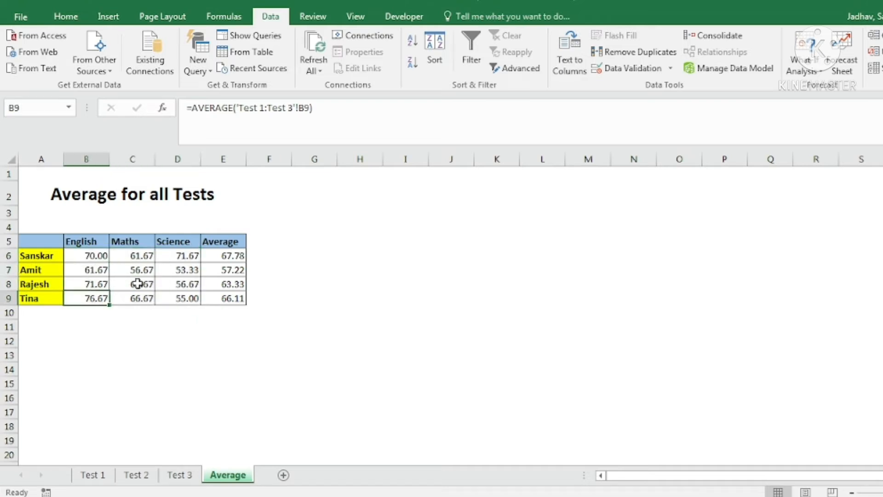
pyautogui.click(182, 271)
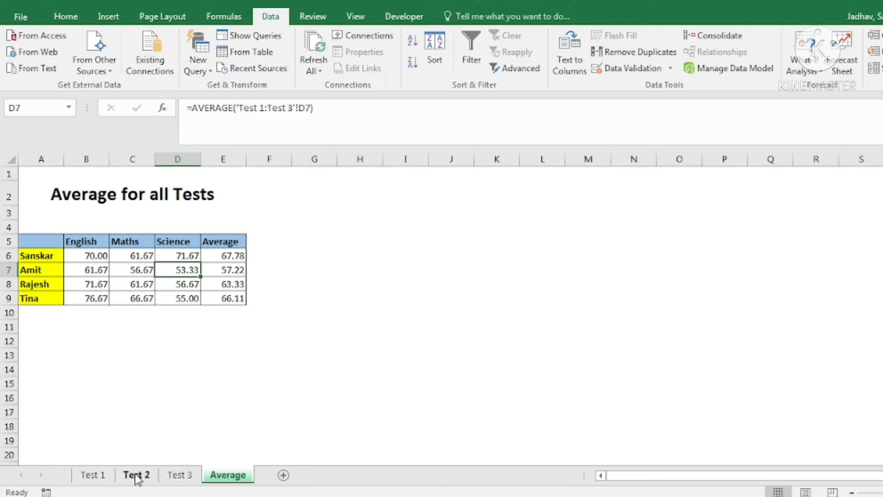
# - Move the Test 2 score table from A5:E9 down to A12:E16
pyautogui.click(94, 474)
pyautogui.click(140, 474)
pyautogui.click(175, 475)
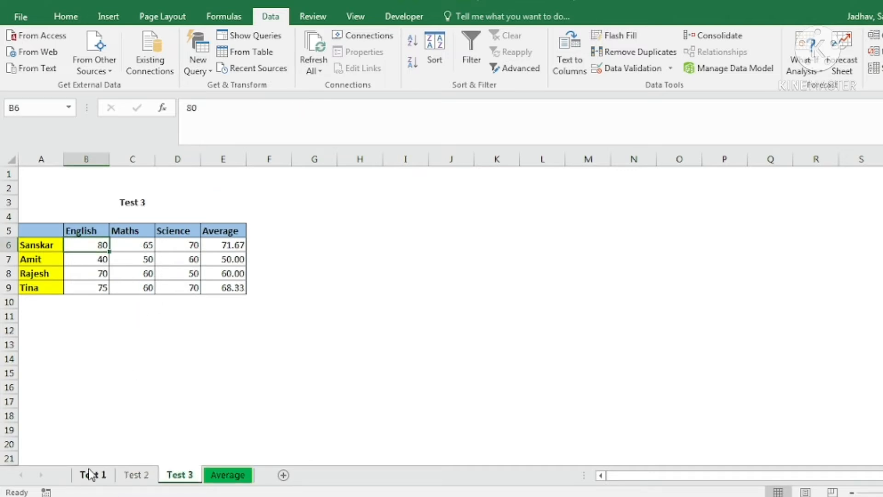
pyautogui.click(134, 476)
pyautogui.moveTo(56, 224); pyautogui.dragTo(243, 289)
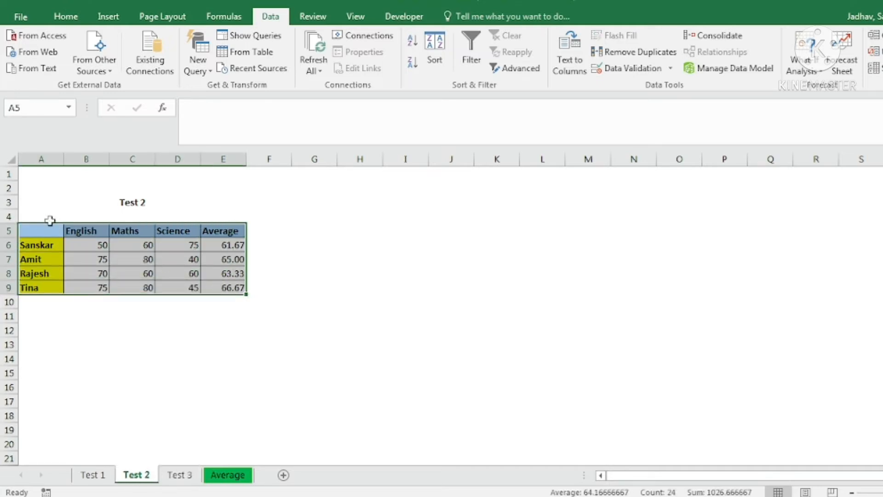
pyautogui.moveTo(50, 225); pyautogui.dragTo(61, 341)
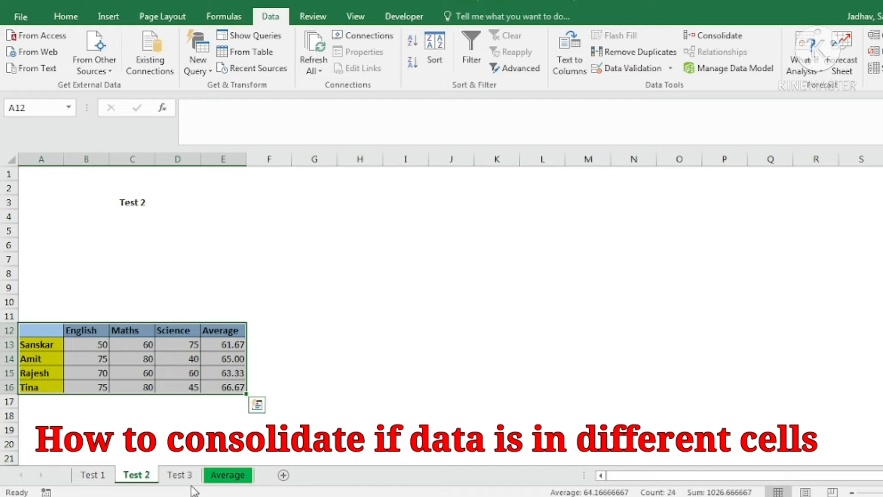
# - Check the B6 average formula against the table positions on the test sheets, including the vacated range on Test 2
pyautogui.click(212, 475)
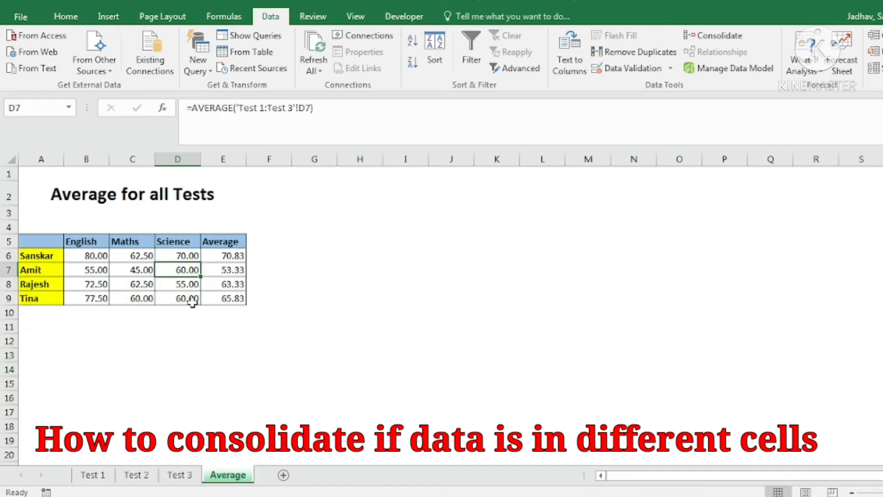
pyautogui.click(92, 255)
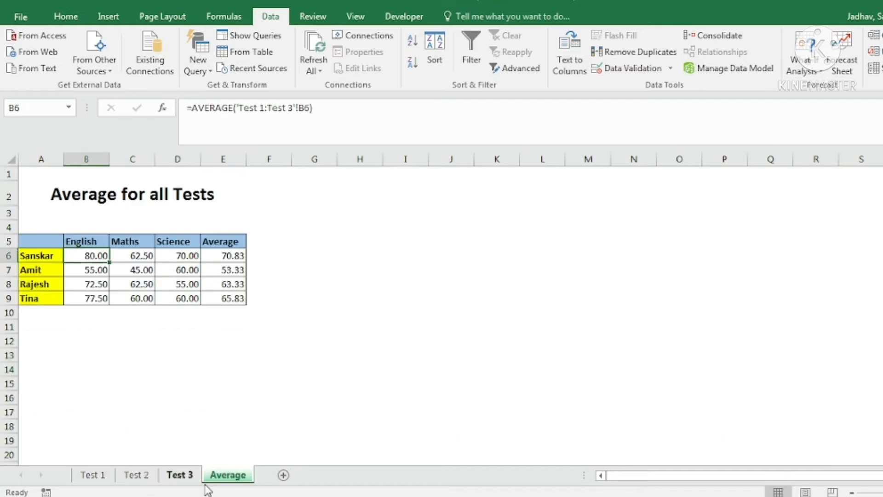
pyautogui.click(94, 475)
pyautogui.click(178, 475)
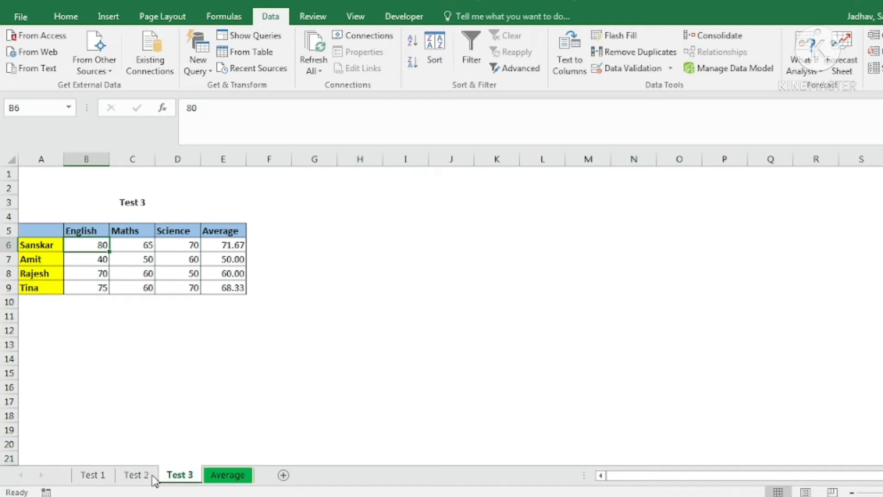
pyautogui.click(136, 475)
pyautogui.moveTo(29, 231); pyautogui.dragTo(123, 252)
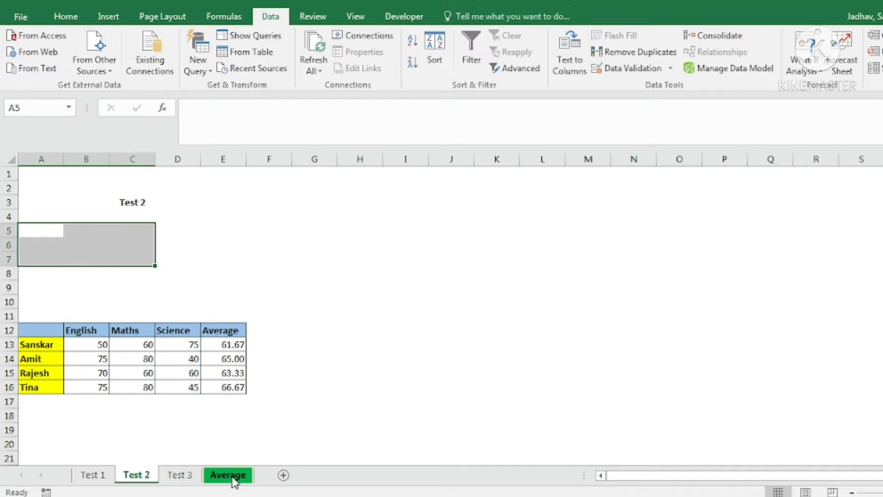
pyautogui.click(275, 333)
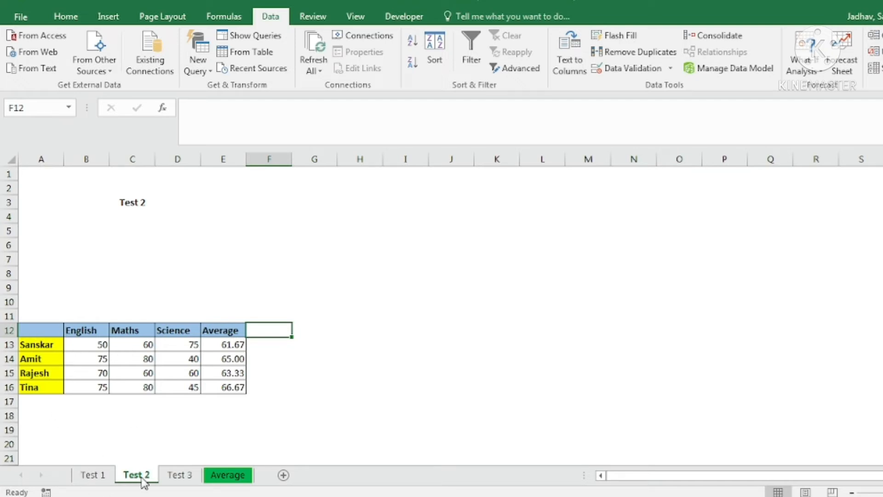
pyautogui.click(283, 475)
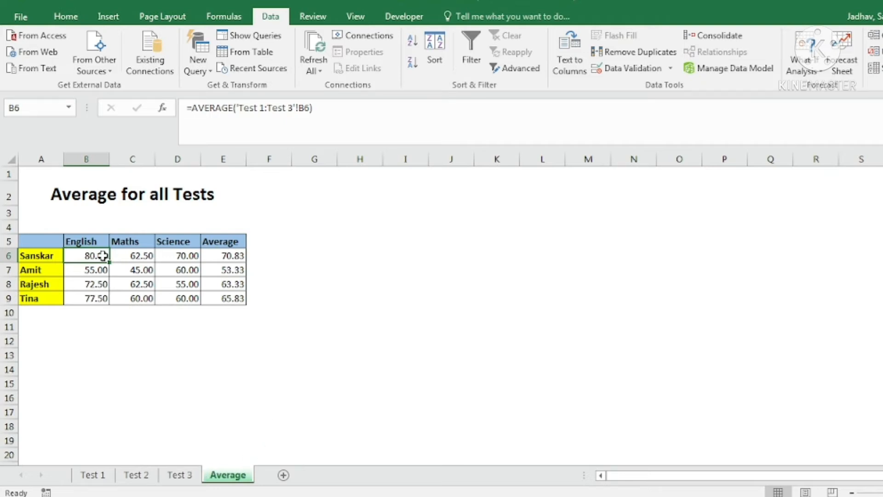
pyautogui.click(137, 476)
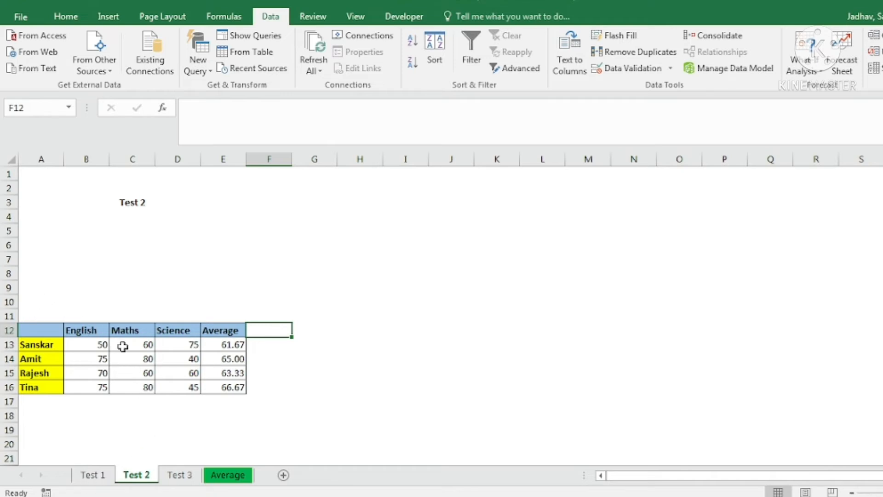
pyautogui.click(232, 476)
# - Add a new worksheet and start a data consolidation at cell A2 using the Average function
pyautogui.click(283, 475)
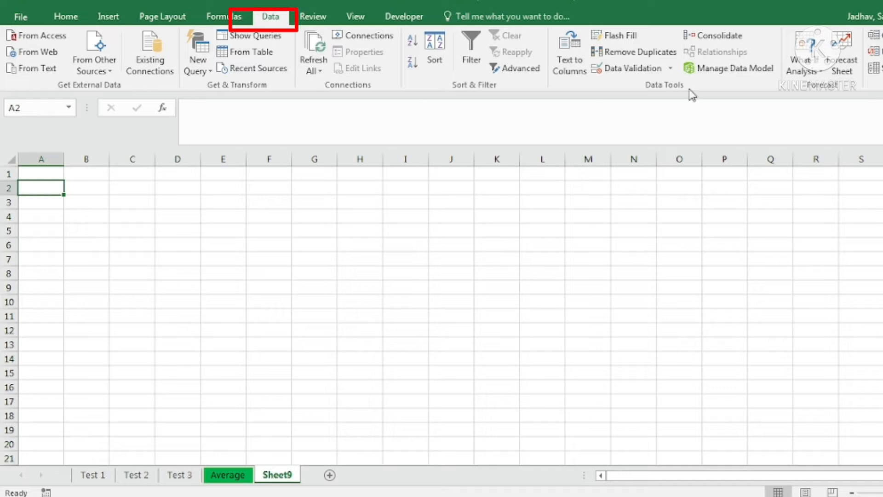
pyautogui.click(725, 40)
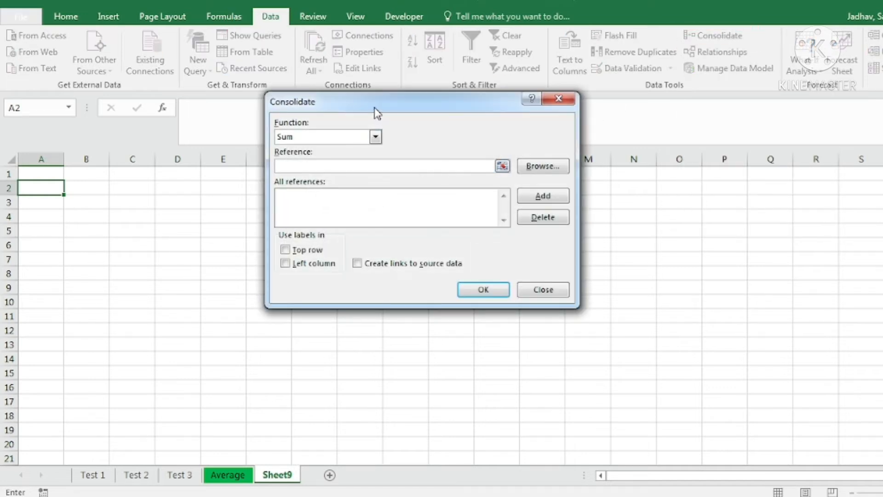
pyautogui.moveTo(370, 106); pyautogui.dragTo(348, 111)
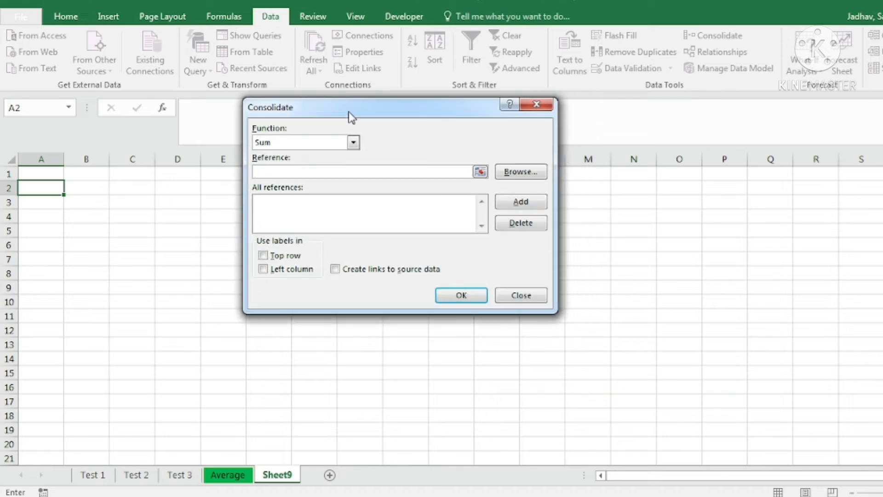
pyautogui.click(288, 143)
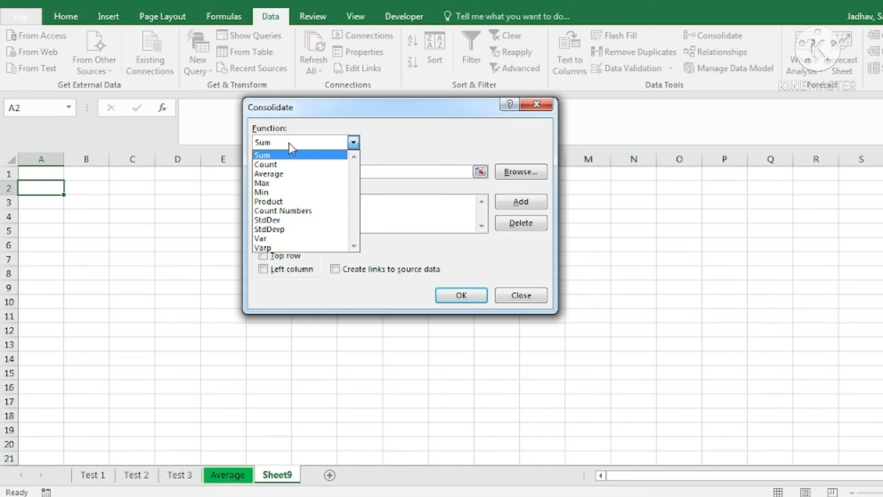
pyautogui.click(284, 174)
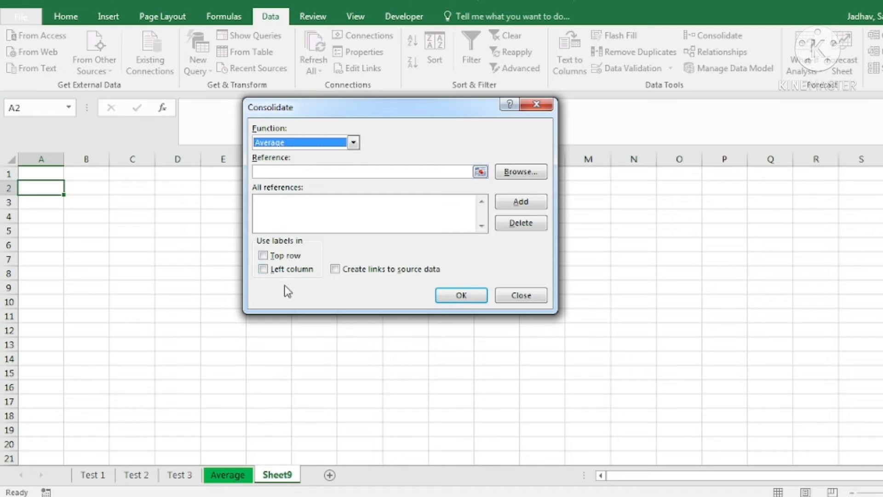
# - Add the Test 1 score table, range A5:E9, to the consolidation references
pyautogui.click(296, 172)
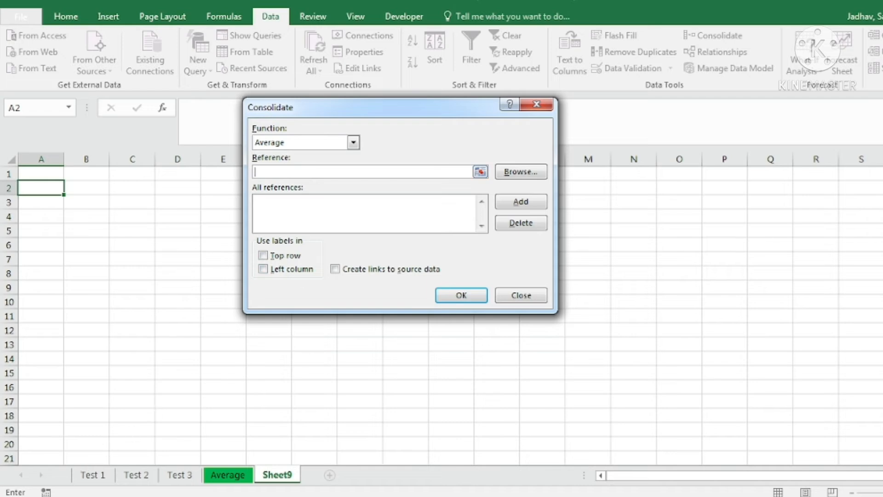
pyautogui.click(98, 478)
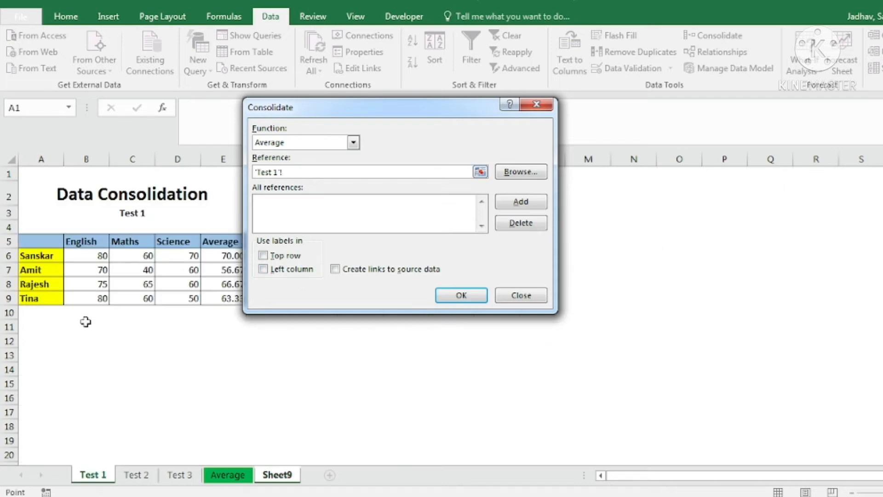
pyautogui.moveTo(38, 248); pyautogui.dragTo(221, 295)
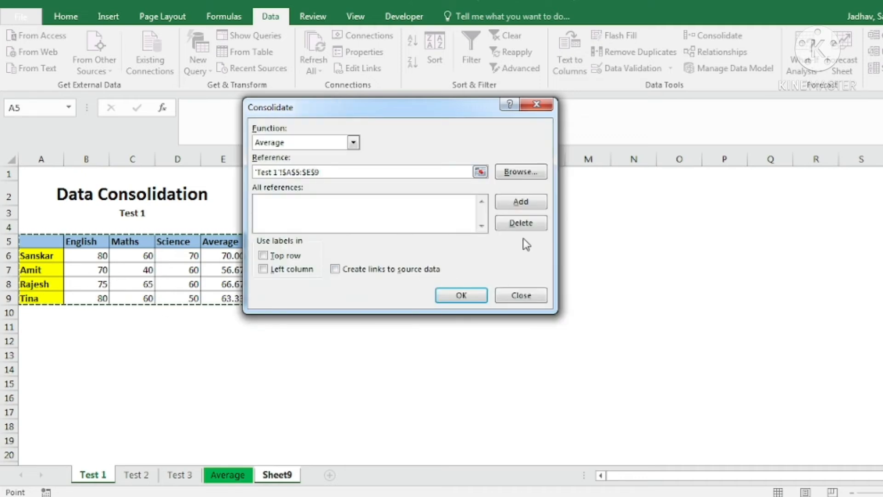
pyautogui.click(533, 208)
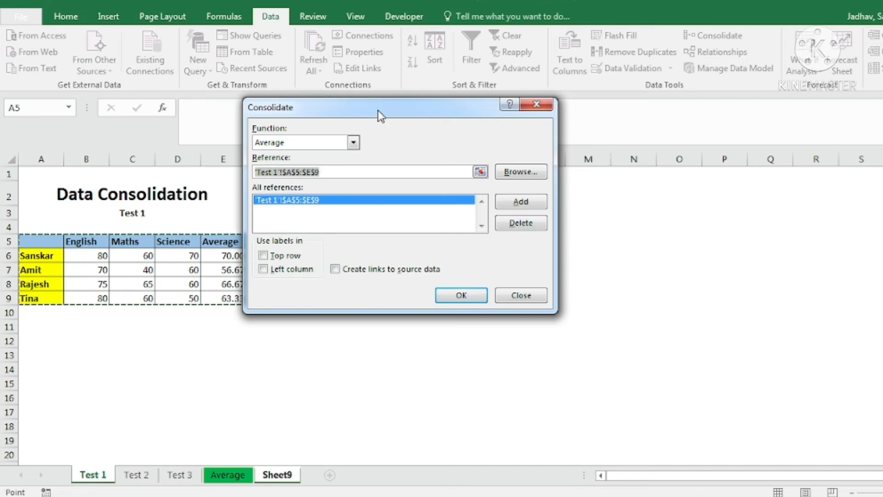
# - Add the relocated Test 2 score table, range A12:E16, to the consolidation references
pyautogui.moveTo(378, 110); pyautogui.dragTo(447, 97)
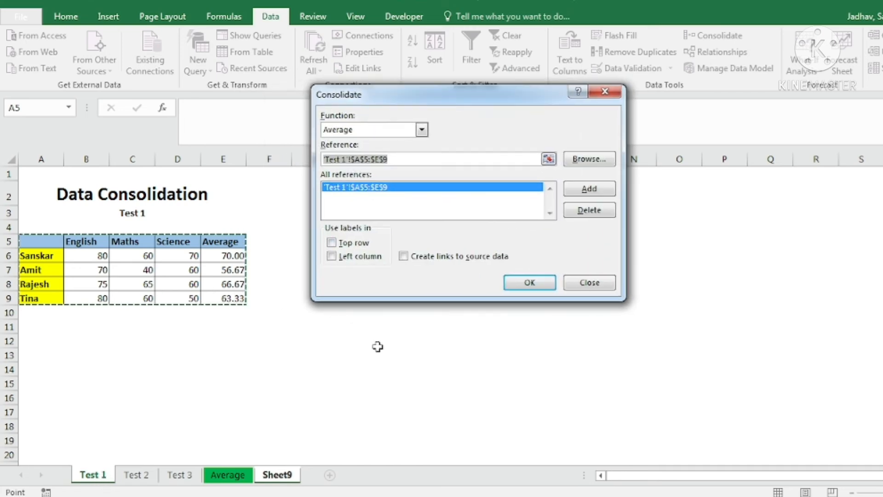
pyautogui.click(136, 475)
pyautogui.moveTo(26, 333); pyautogui.dragTo(220, 382)
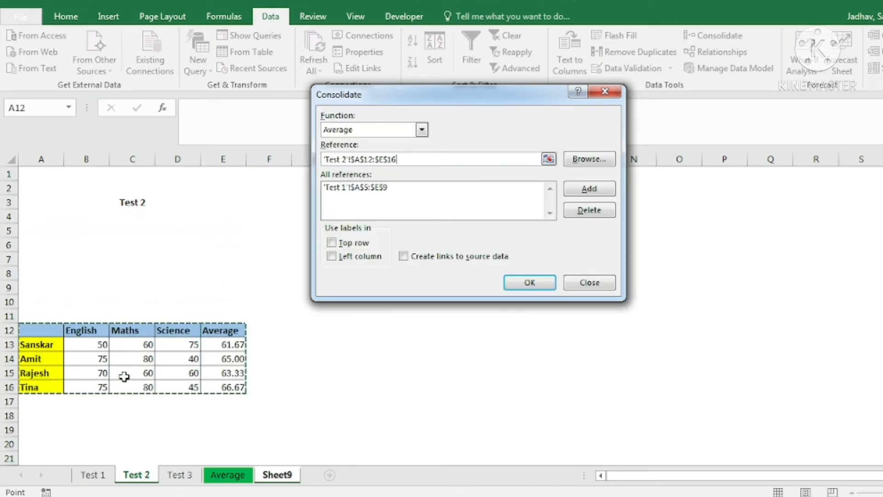
pyautogui.click(593, 191)
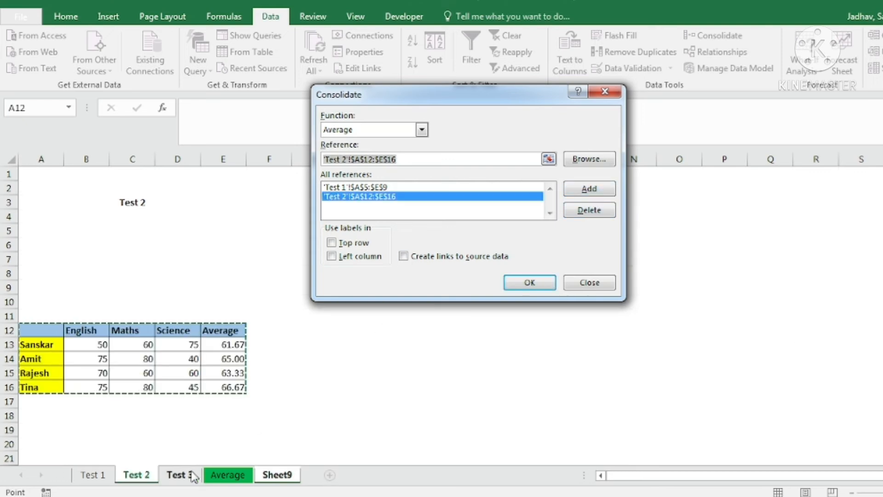
# - Add the Test 3 score table, range A5:E9, to the consolidation references
pyautogui.click(179, 475)
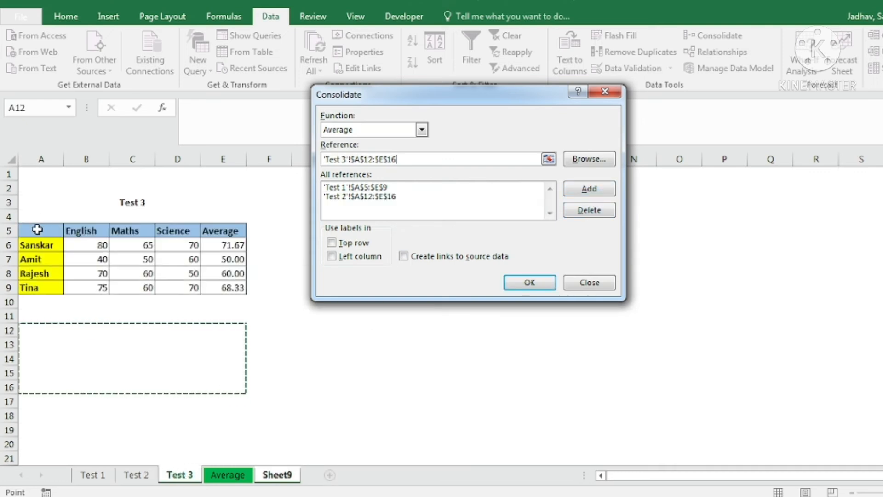
pyautogui.moveTo(46, 231); pyautogui.dragTo(125, 259)
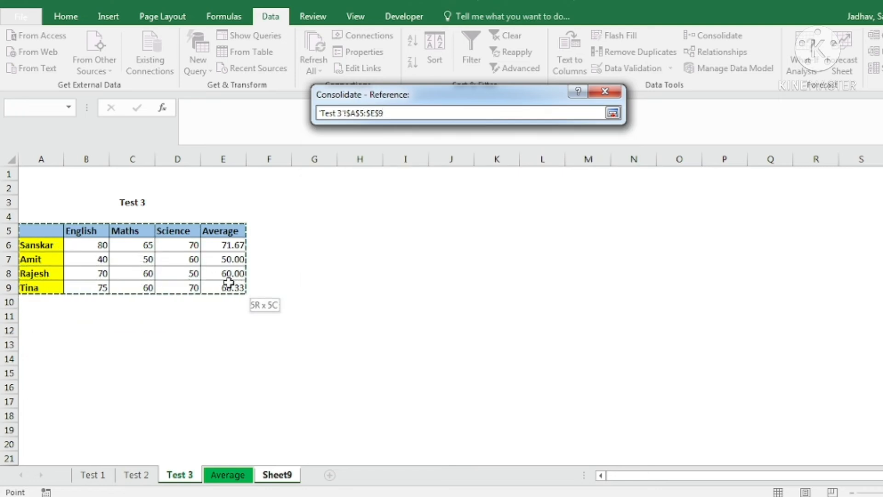
pyautogui.moveTo(228, 281); pyautogui.dragTo(230, 283)
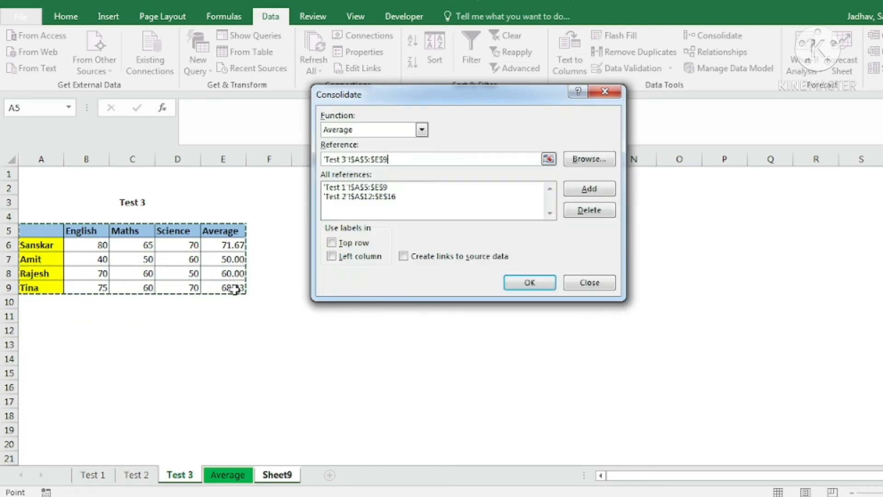
pyautogui.click(589, 198)
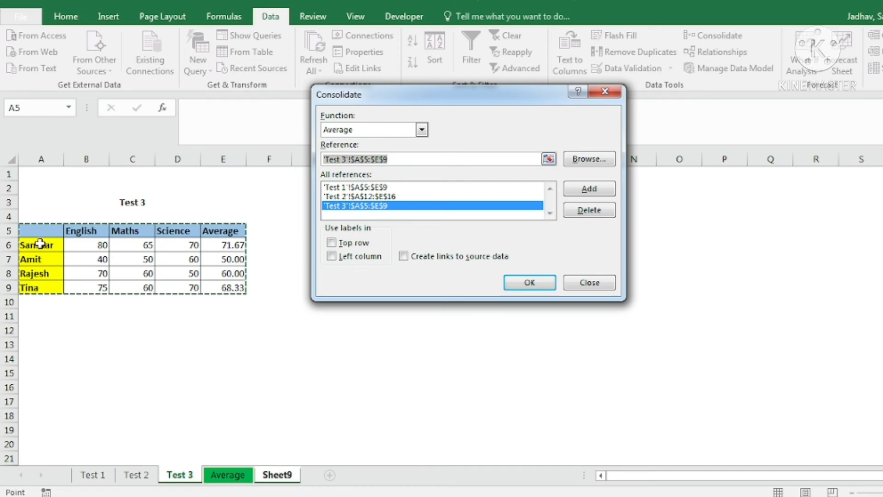
# - Use the top row and left column as labels, create links to the source data, and run the consolidation
pyautogui.click(331, 242)
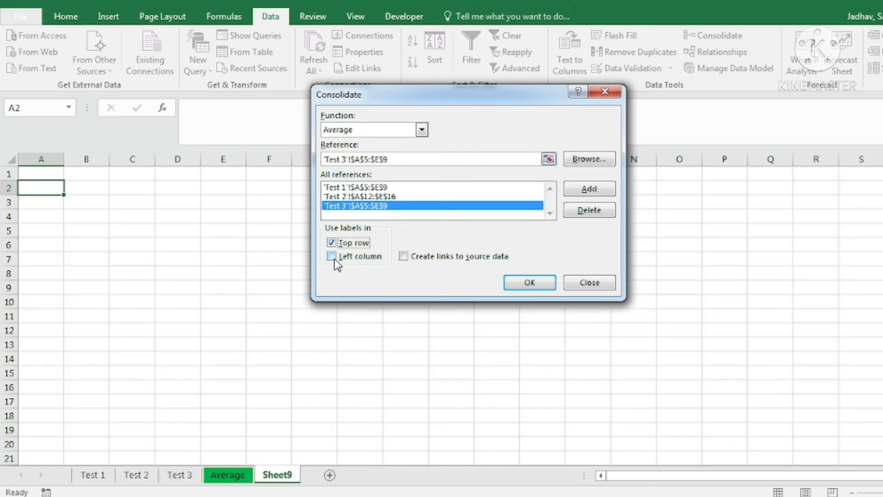
pyautogui.click(332, 256)
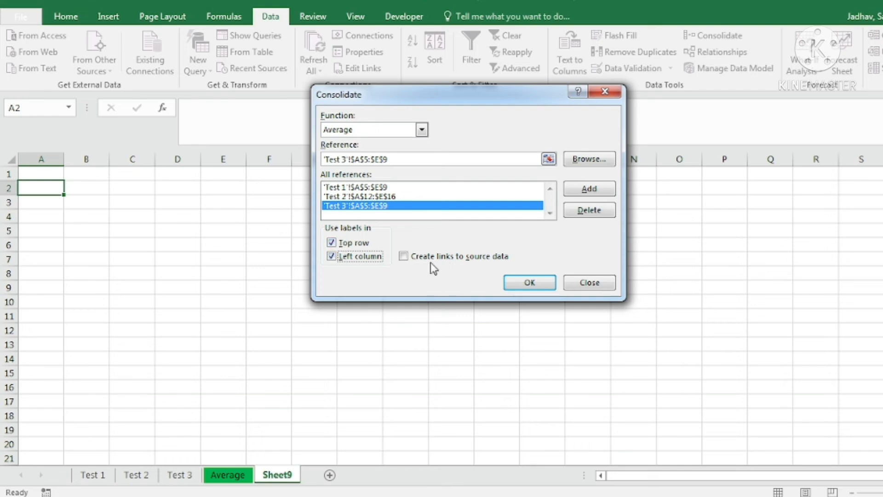
pyautogui.click(406, 256)
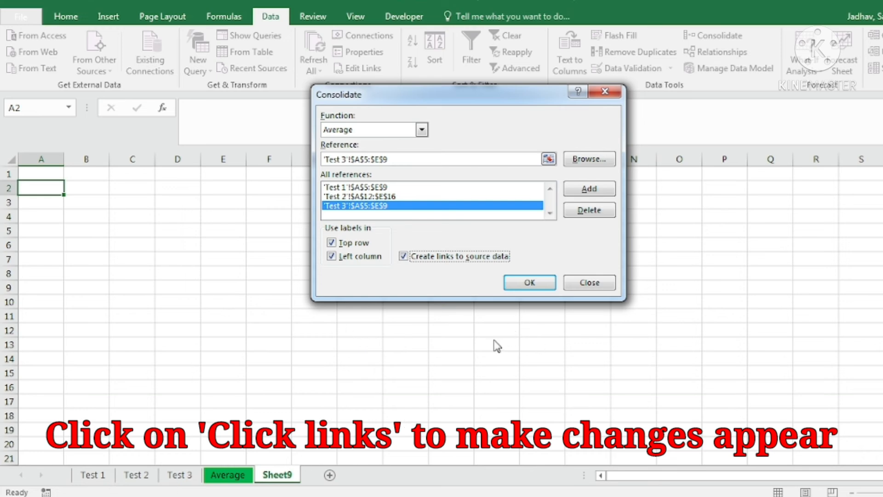
pyautogui.click(529, 282)
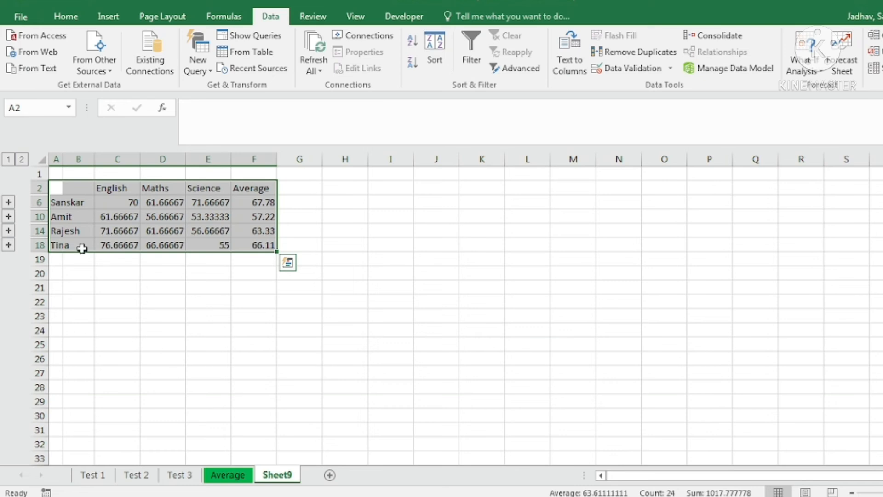
# - Check the student labels, subject headings and the C6 and D6 average formulas in the consolidated table
pyautogui.click(64, 201)
pyautogui.click(62, 216)
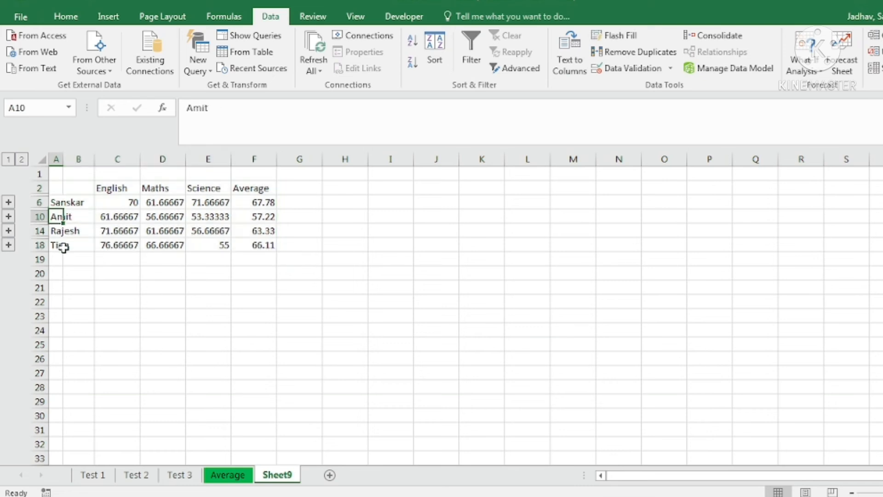
pyautogui.click(64, 248)
pyautogui.moveTo(110, 188); pyautogui.dragTo(256, 189)
pyautogui.click(122, 203)
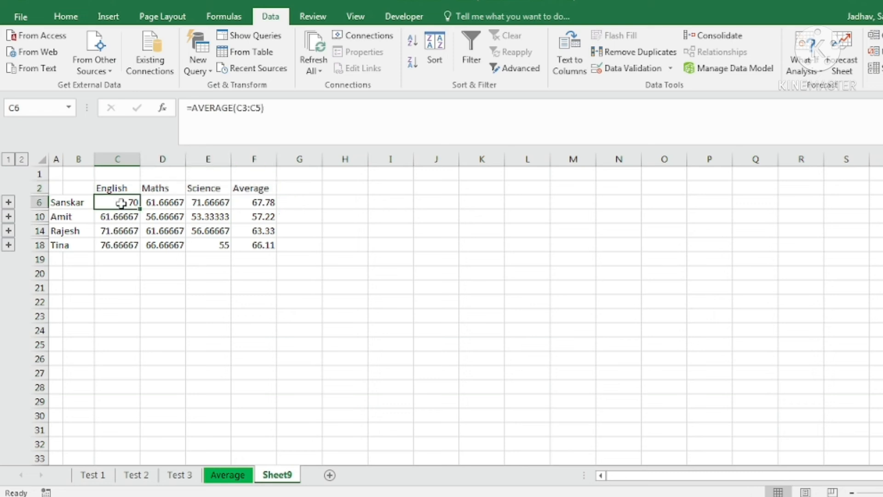
pyautogui.click(160, 206)
pyautogui.click(125, 206)
pyautogui.click(163, 205)
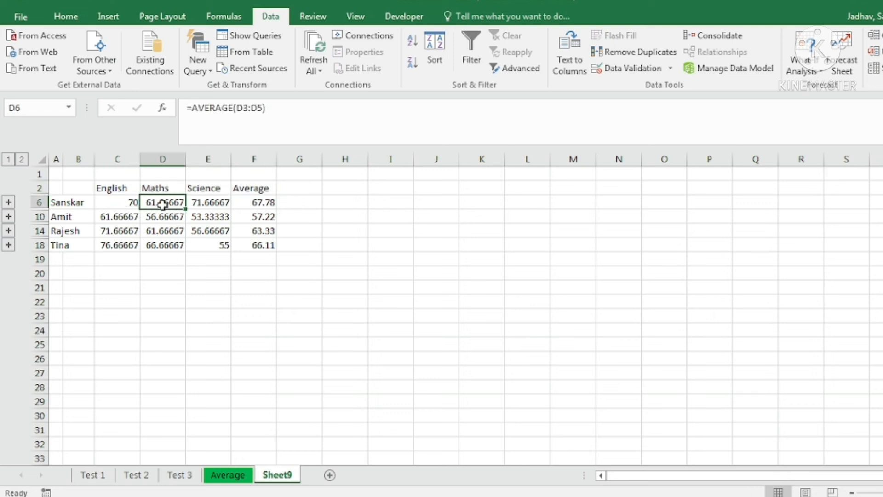
# - Compare the 3D-formula results on the Average sheet with the consolidated table, referring to the shifted Test 2 table
pyautogui.click(228, 476)
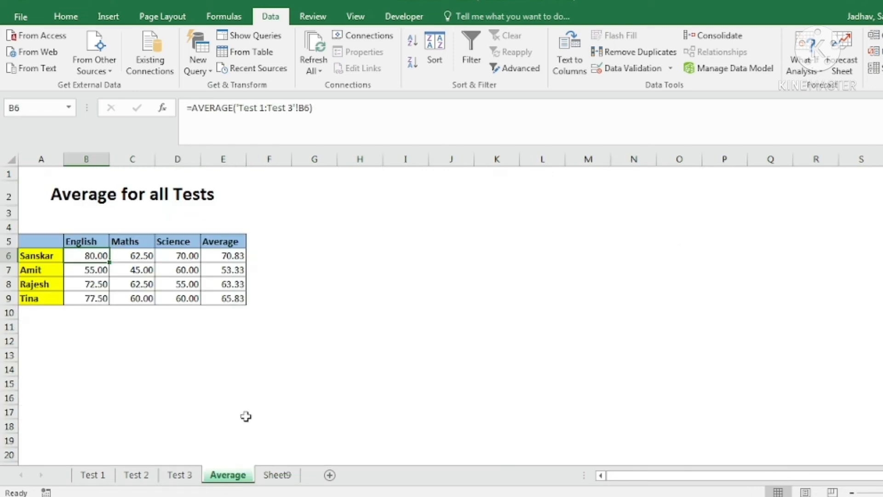
pyautogui.click(150, 477)
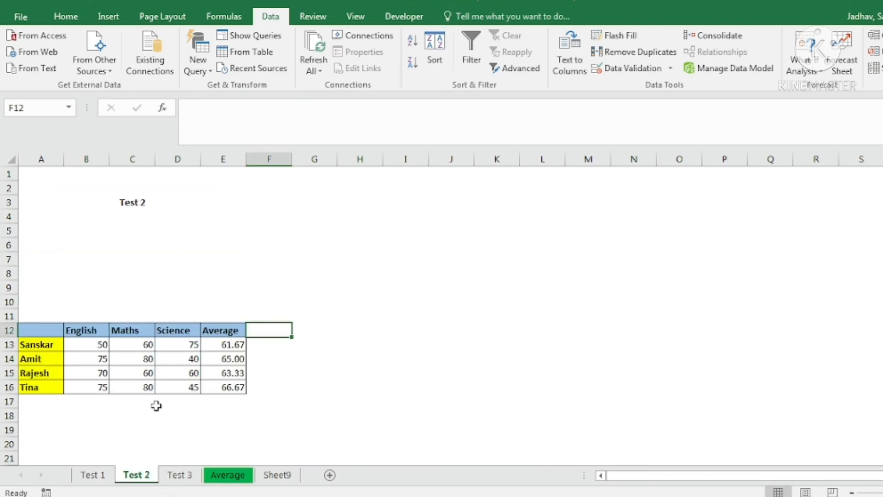
pyautogui.click(278, 477)
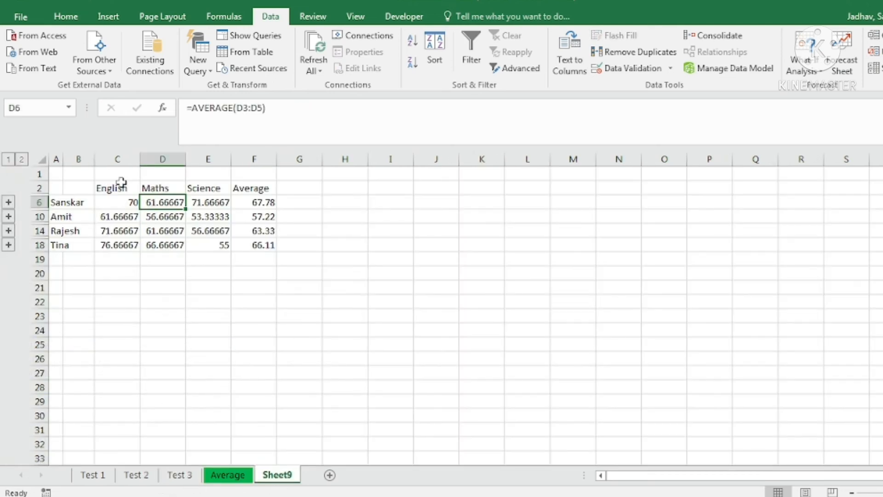
pyautogui.click(228, 475)
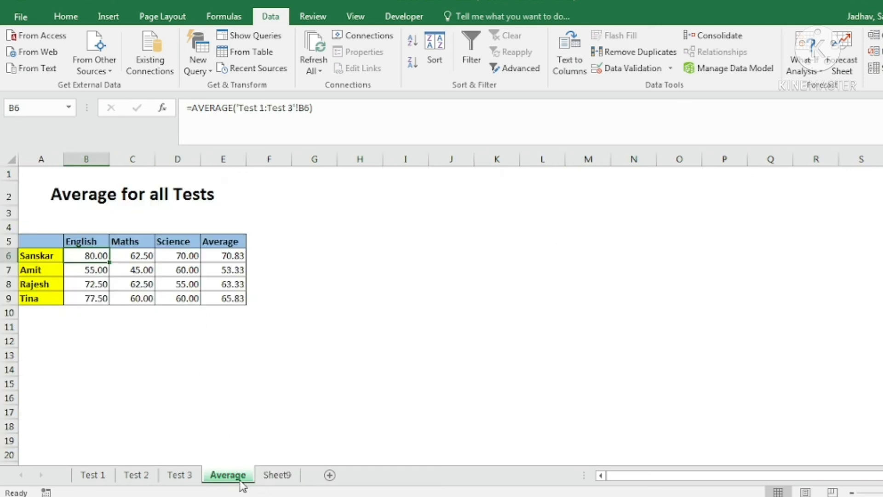
pyautogui.click(277, 477)
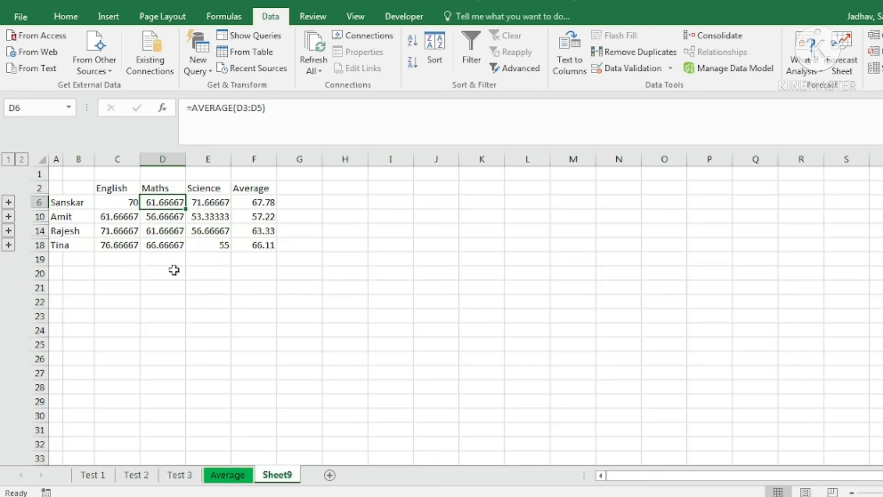
# - Check the consolidated English average in C6 against the first student's English scores on Test 1, Test 2 and Test 3
pyautogui.click(125, 202)
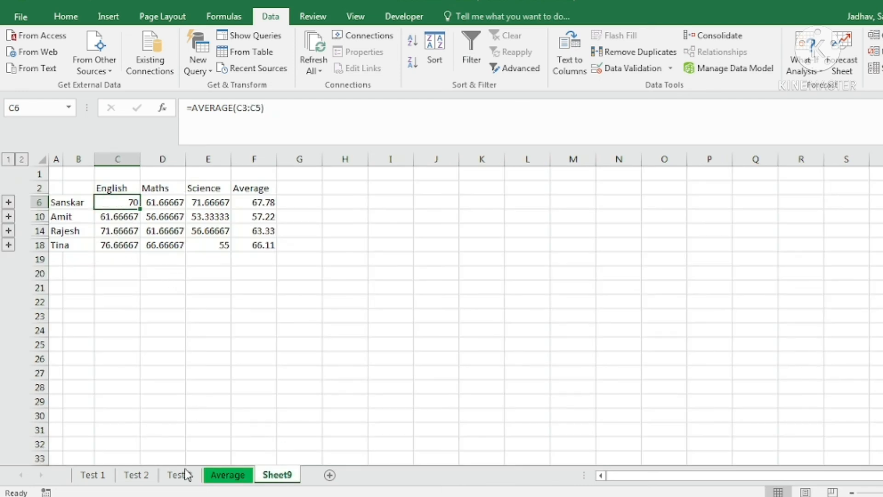
pyautogui.click(94, 478)
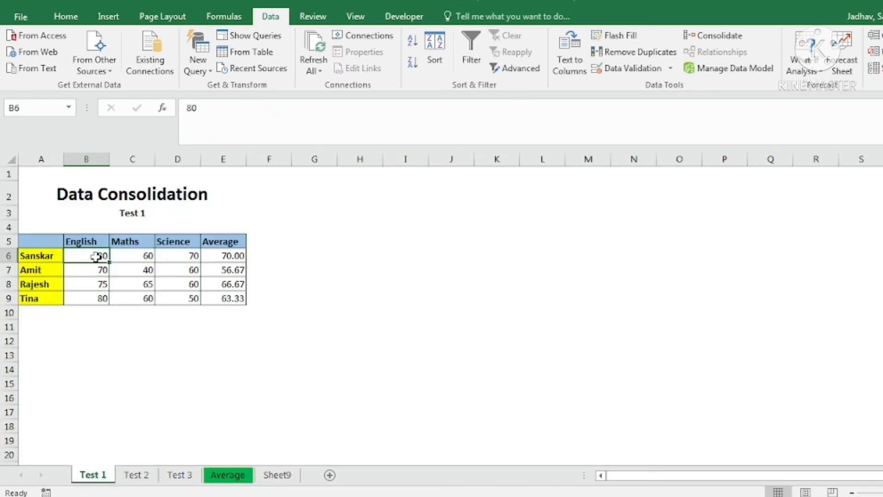
pyautogui.click(136, 475)
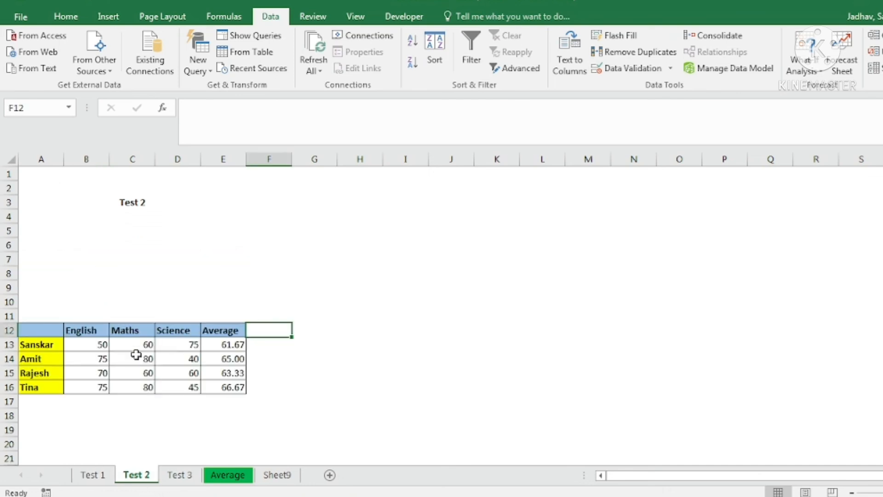
pyautogui.click(97, 347)
pyautogui.click(179, 475)
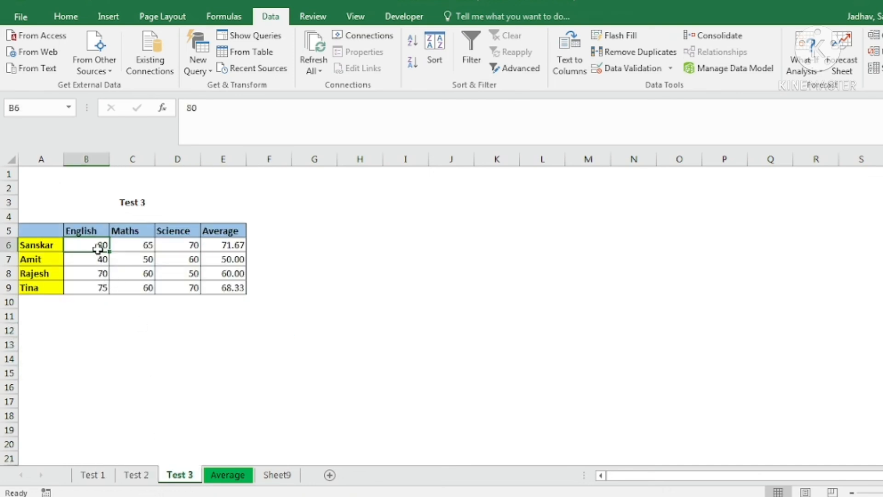
pyautogui.click(277, 475)
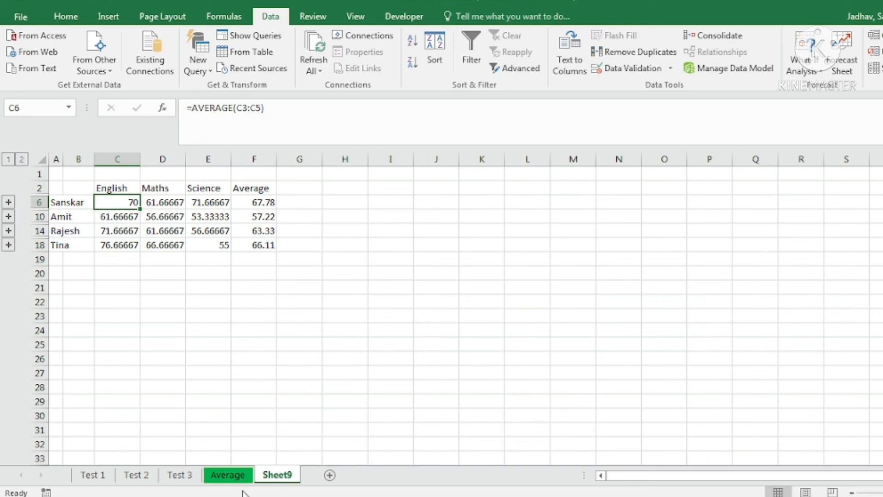
pyautogui.click(228, 475)
pyautogui.click(137, 475)
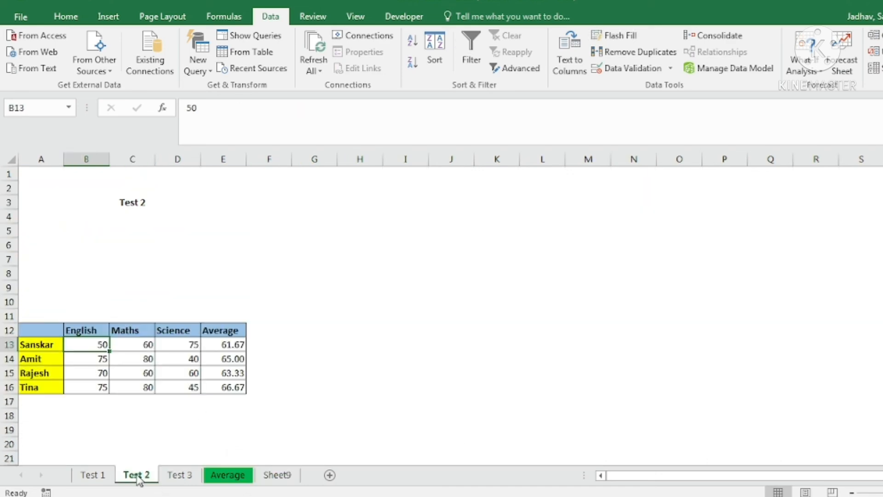
pyautogui.click(277, 475)
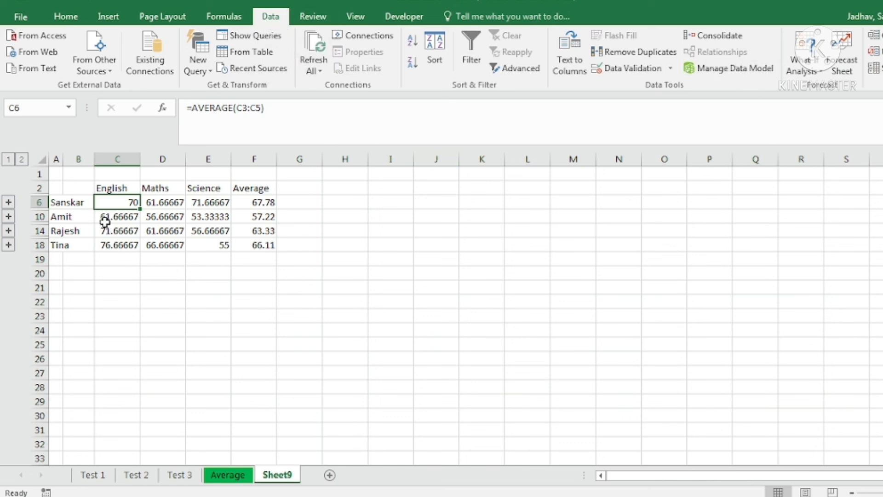
# - Expand the first and second students' groups and inspect the English scores in C3:C5 and C7:C9 behind their averages
pyautogui.click(8, 202)
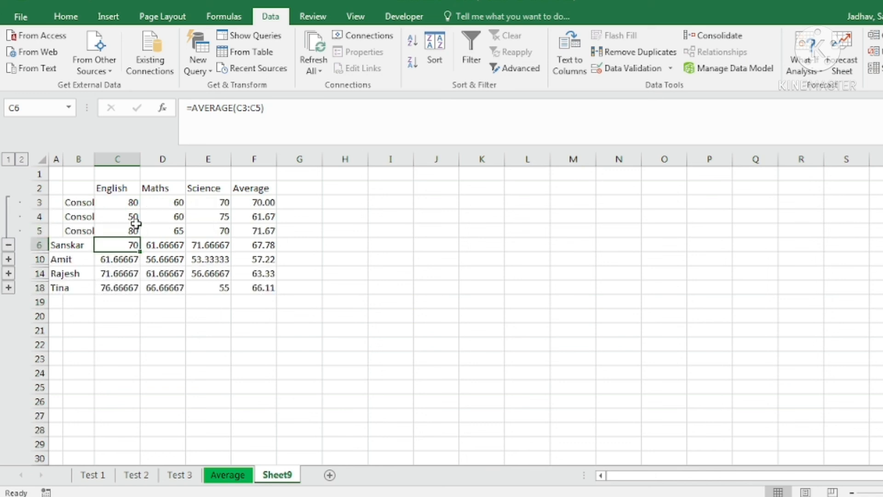
pyautogui.moveTo(132, 203); pyautogui.dragTo(132, 228)
pyautogui.click(128, 244)
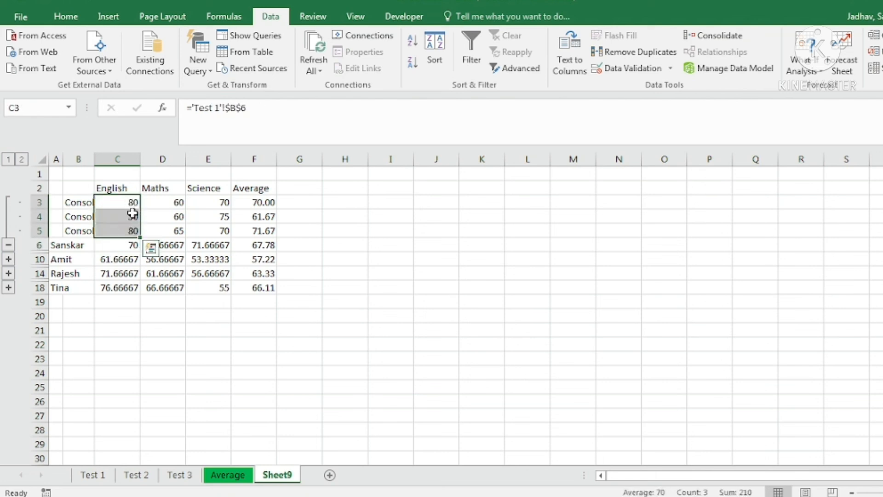
pyautogui.click(9, 260)
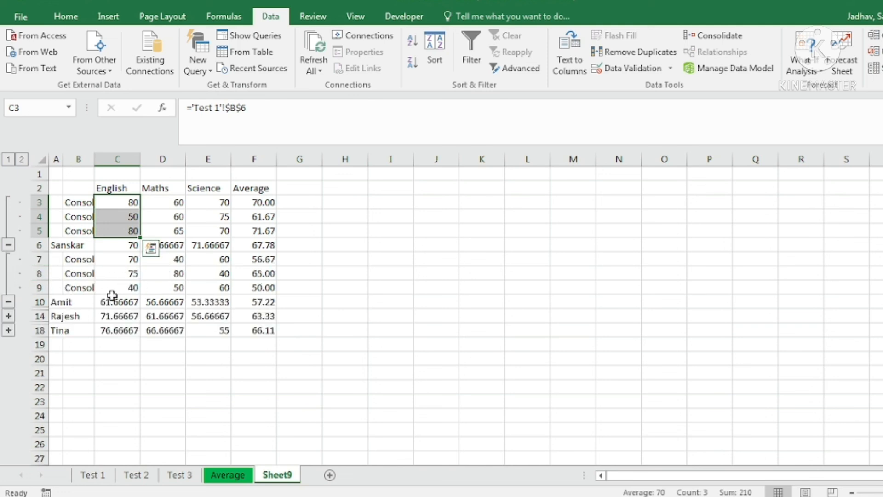
pyautogui.click(133, 305)
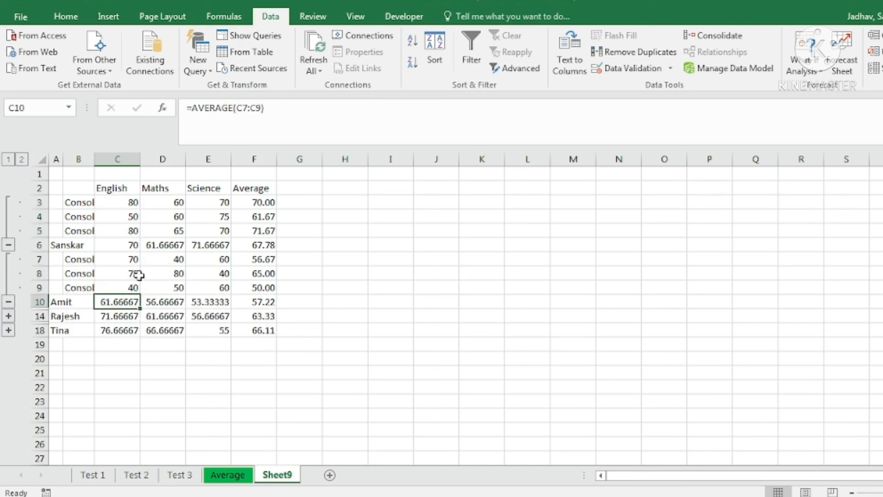
pyautogui.moveTo(132, 259); pyautogui.dragTo(131, 288)
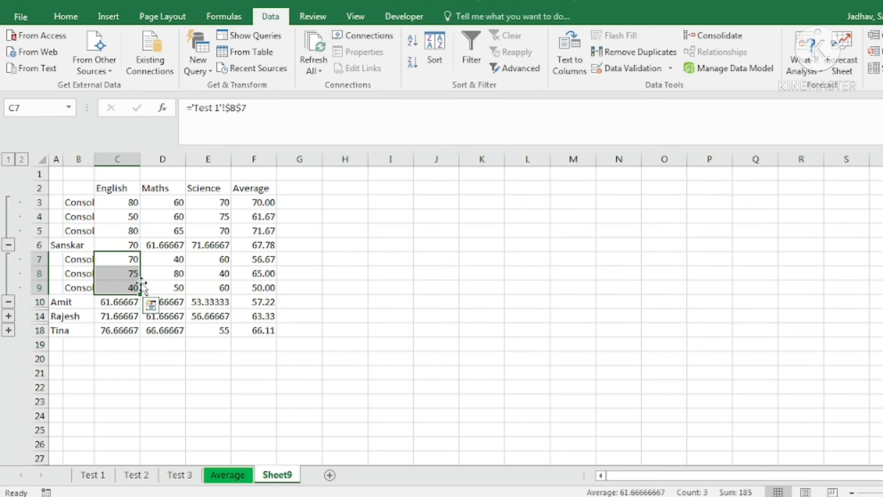
# - Check the second student's English scores on Test 1, Test 2 and Test 3, and return to the consolidated table on Sheet9
pyautogui.click(93, 475)
pyautogui.click(89, 272)
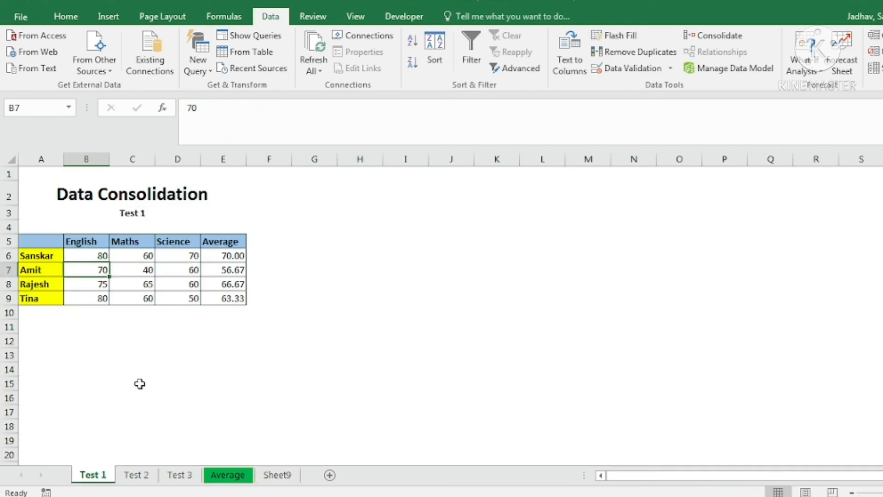
pyautogui.click(135, 476)
pyautogui.click(101, 359)
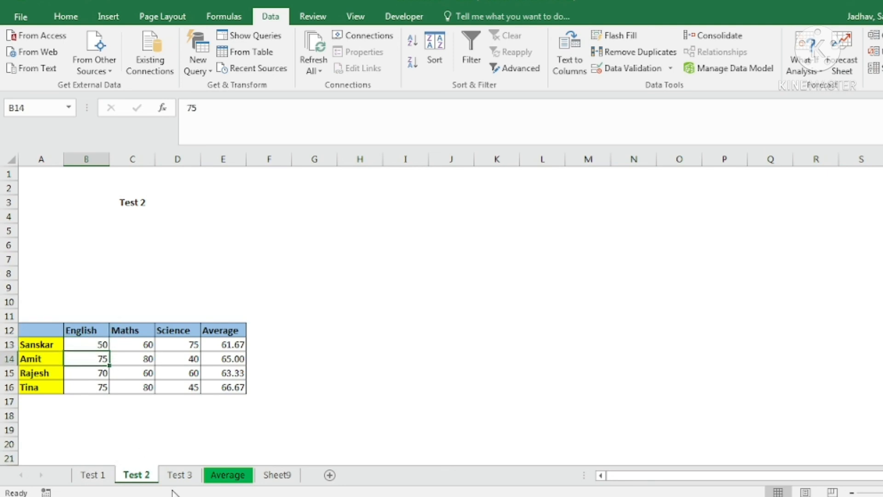
pyautogui.click(180, 475)
pyautogui.click(102, 261)
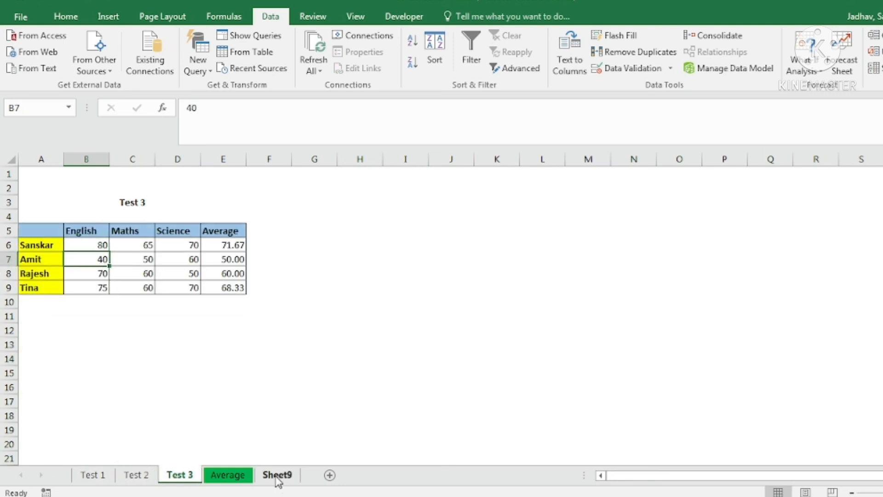
pyautogui.click(277, 475)
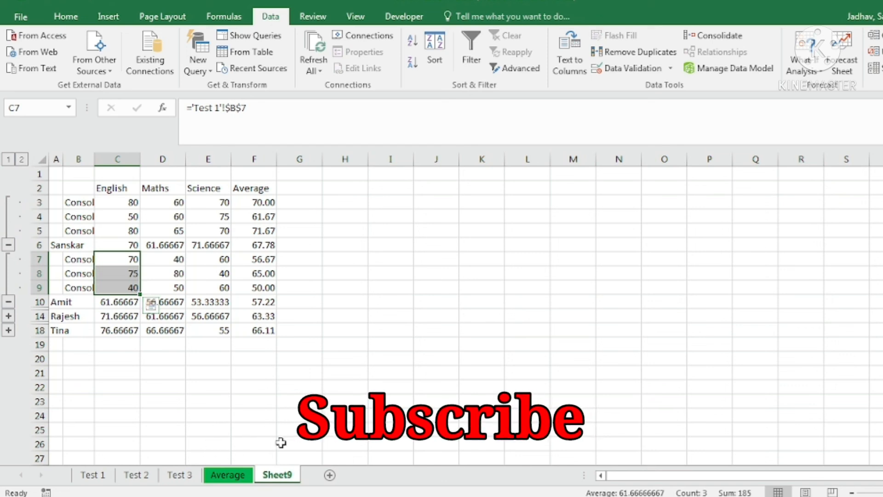
pyautogui.moveTo(390, 487)
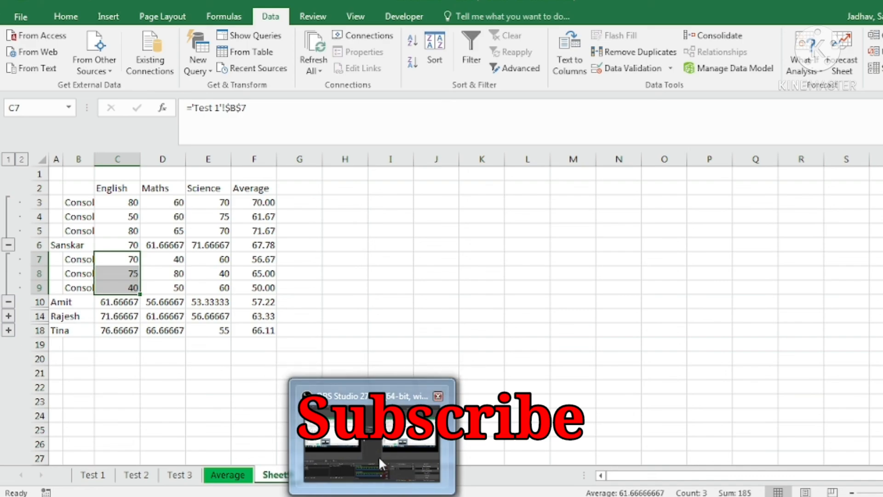